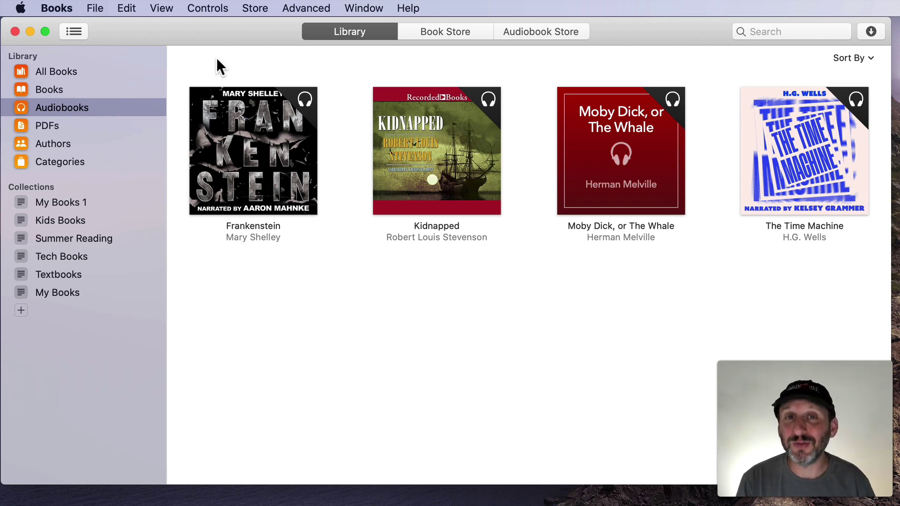
Step: Open the Books preferences, check the General settings for a library storage option, and close them
click(56, 8)
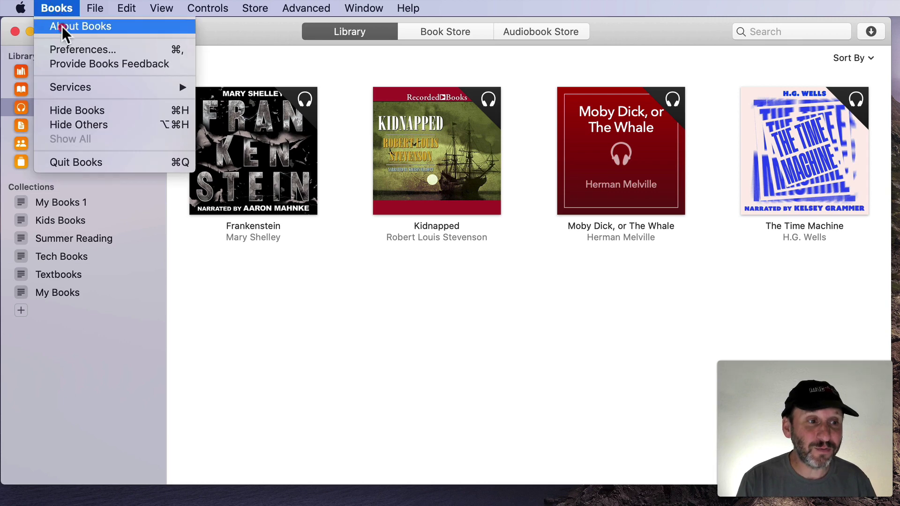
click(69, 50)
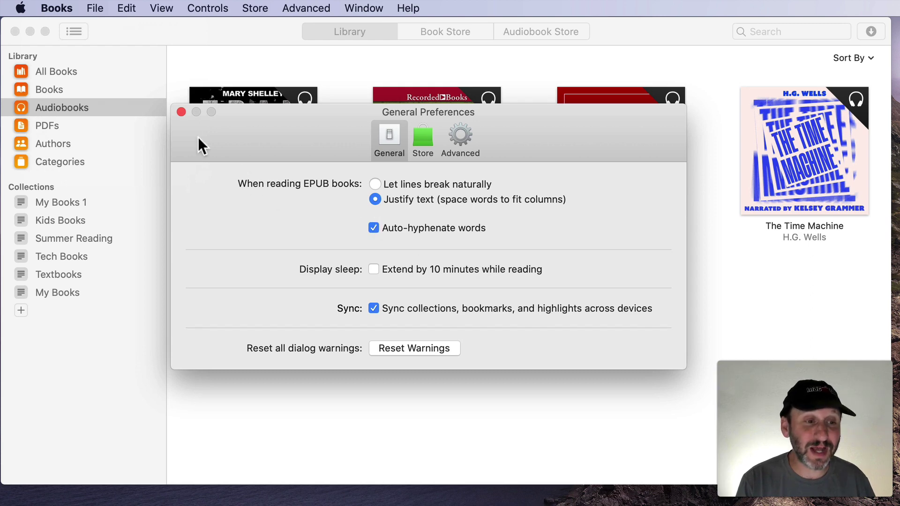
click(181, 112)
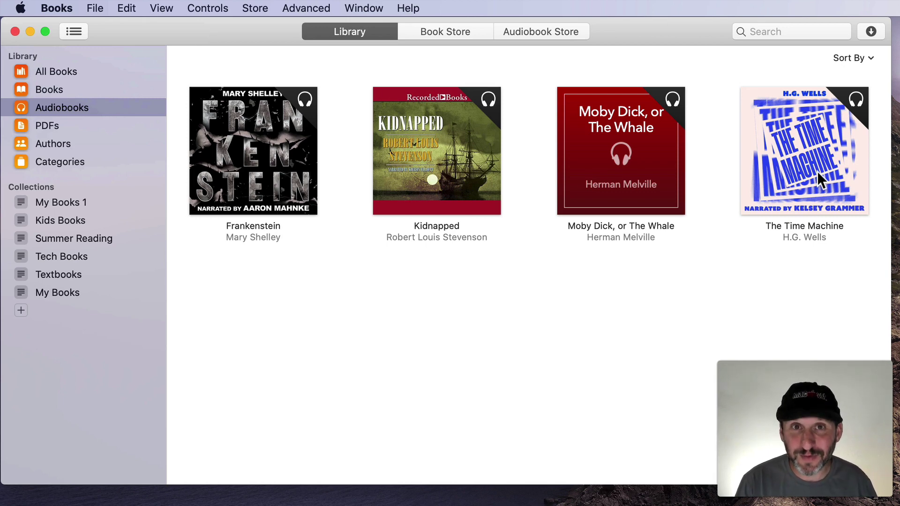
Step: Check the Frankenstein audiobook's context commands and the application's file commands for a way to reveal the files of the listed audiobooks
click(250, 155)
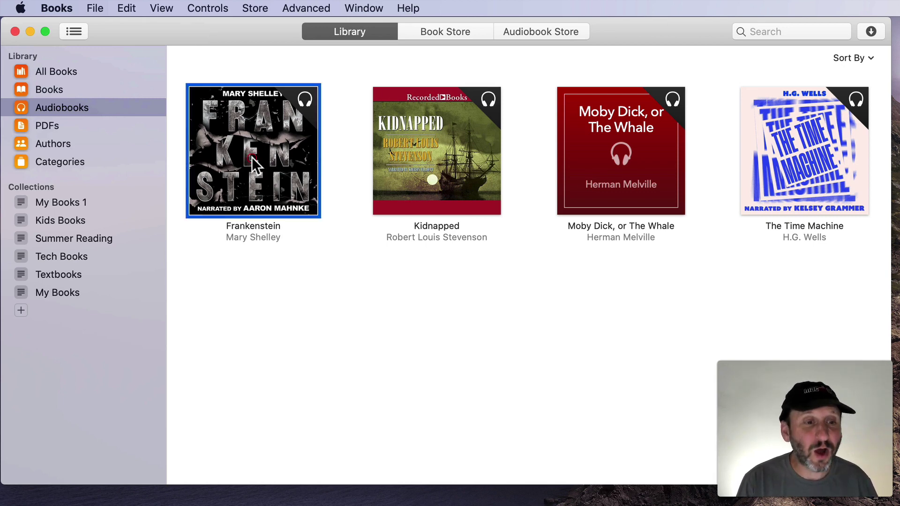
click(398, 161)
click(659, 147)
click(801, 143)
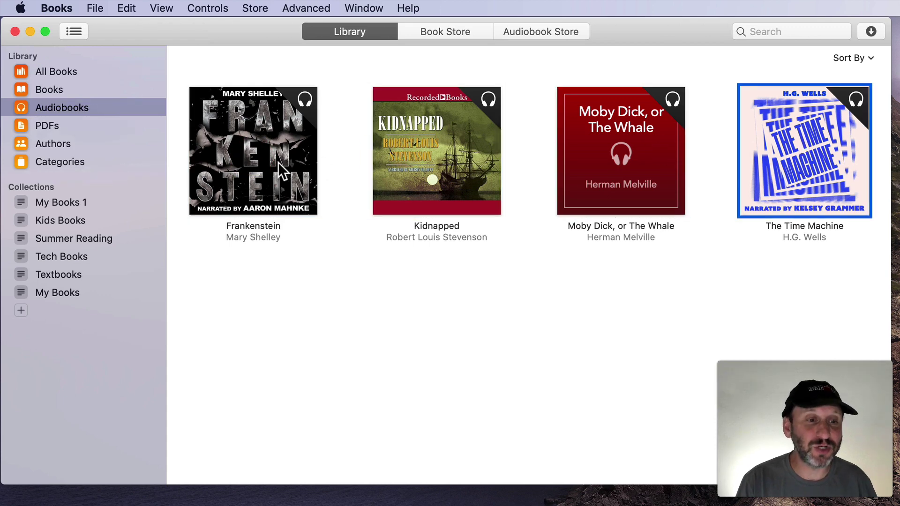
right_click(264, 154)
click(172, 71)
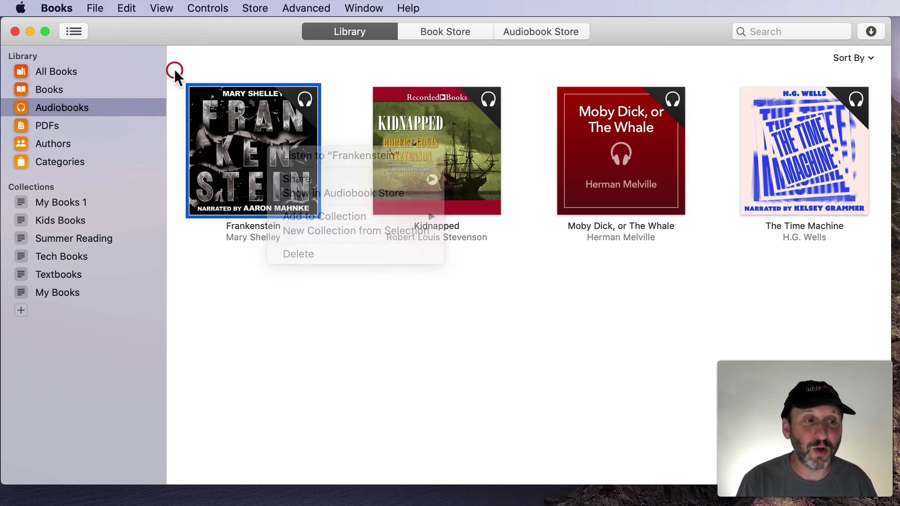
click(94, 8)
click(95, 8)
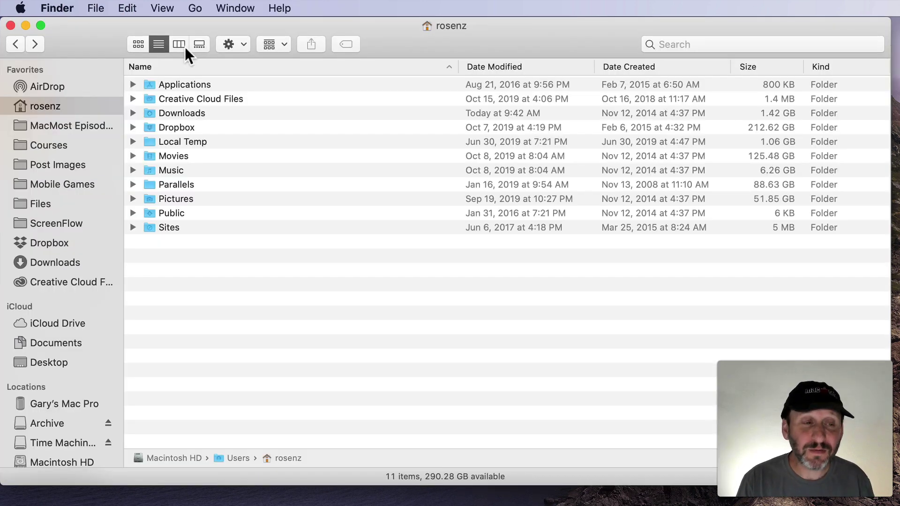
Step: Switch to Finder and open the home folder's hidden Library folder
click(194, 8)
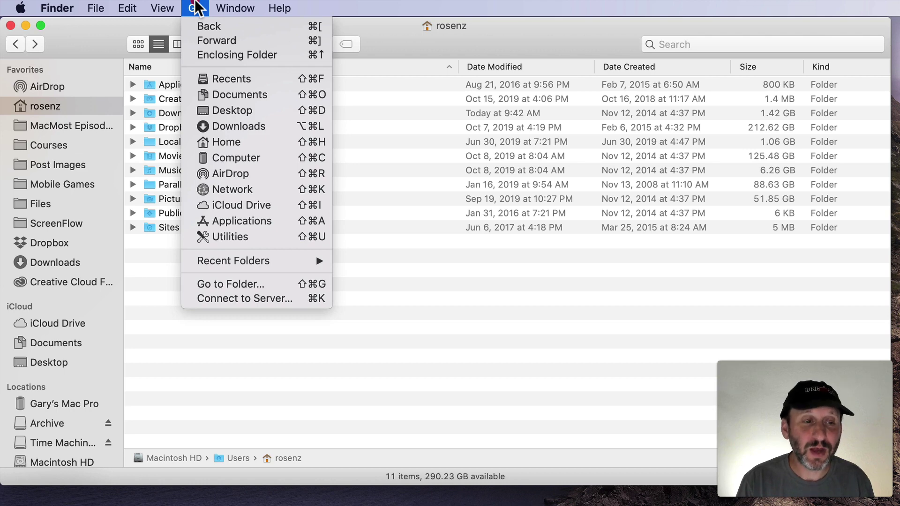
key(alt)
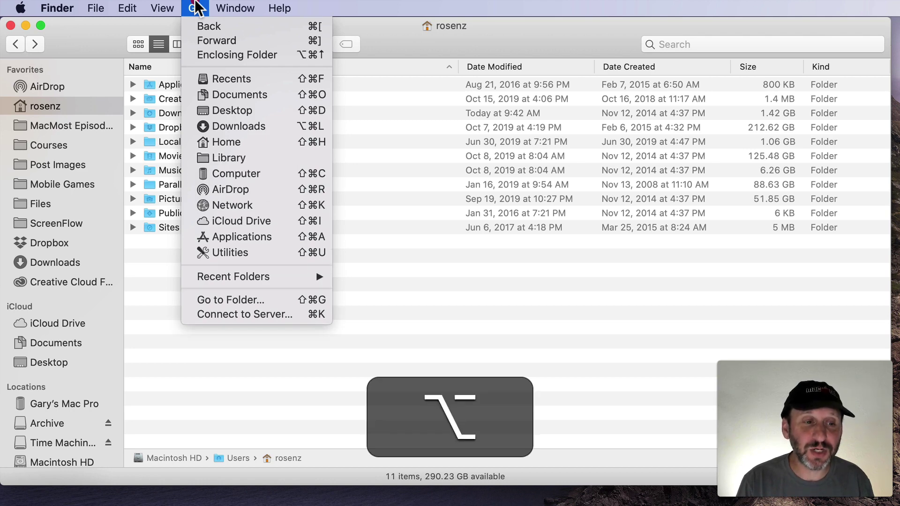
click(226, 158)
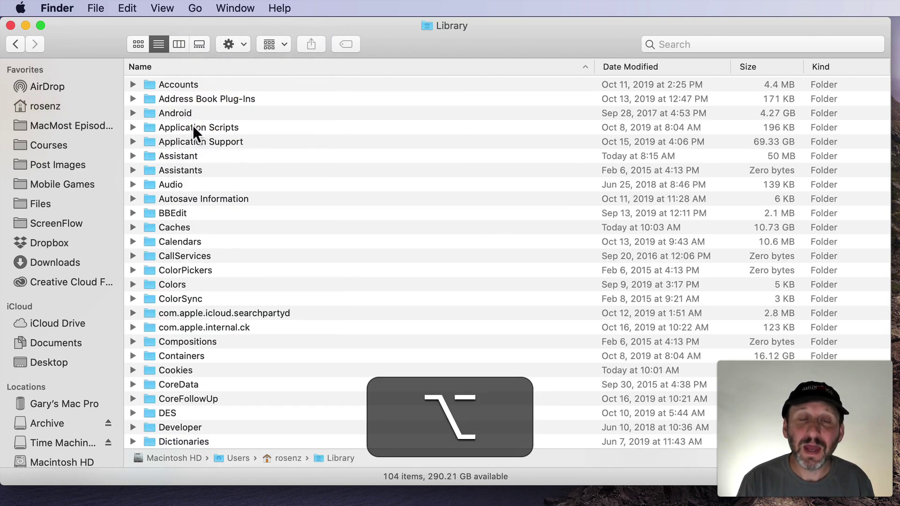
Step: Open the Containers folder and the com.apple.BKAgentService folder inside it
double_click(178, 355)
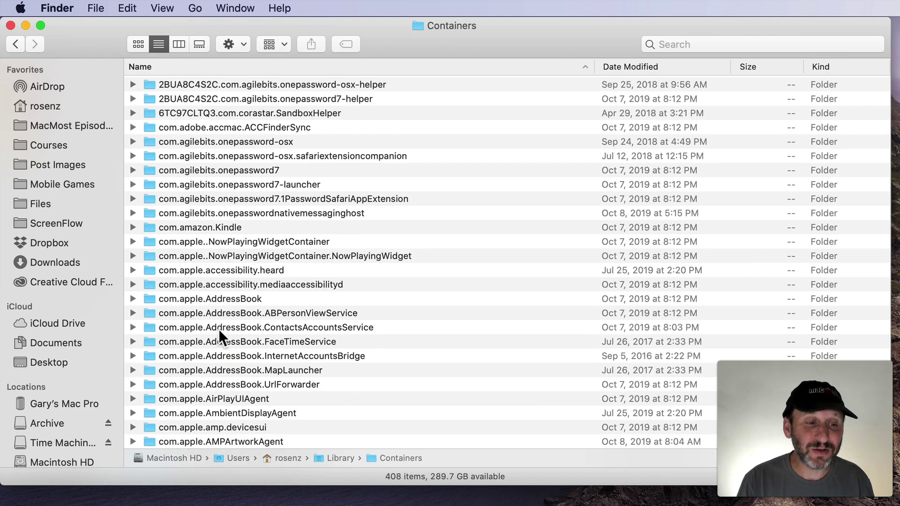
scroll(219, 329, down, 10)
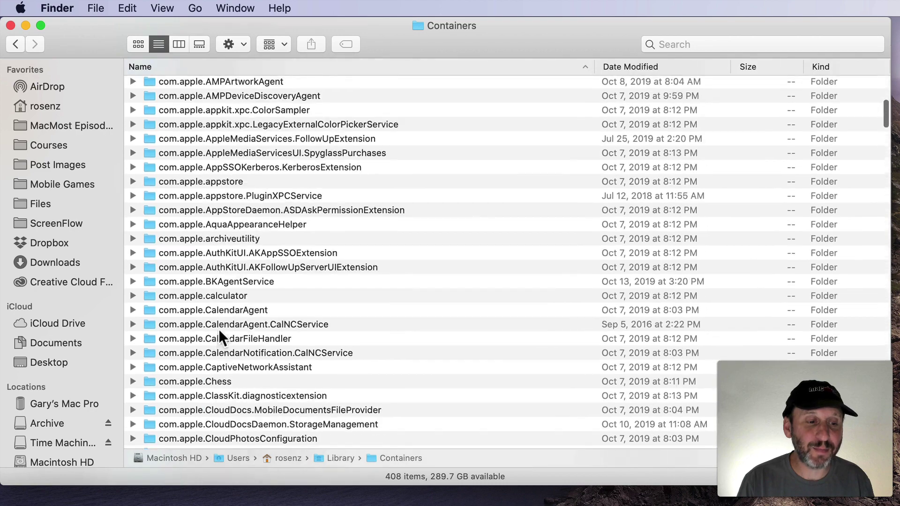
click(222, 248)
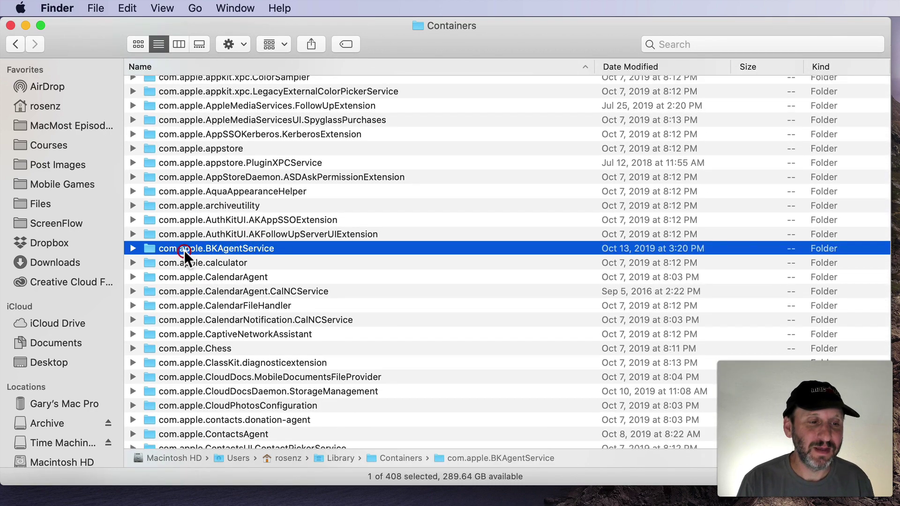
double_click(184, 250)
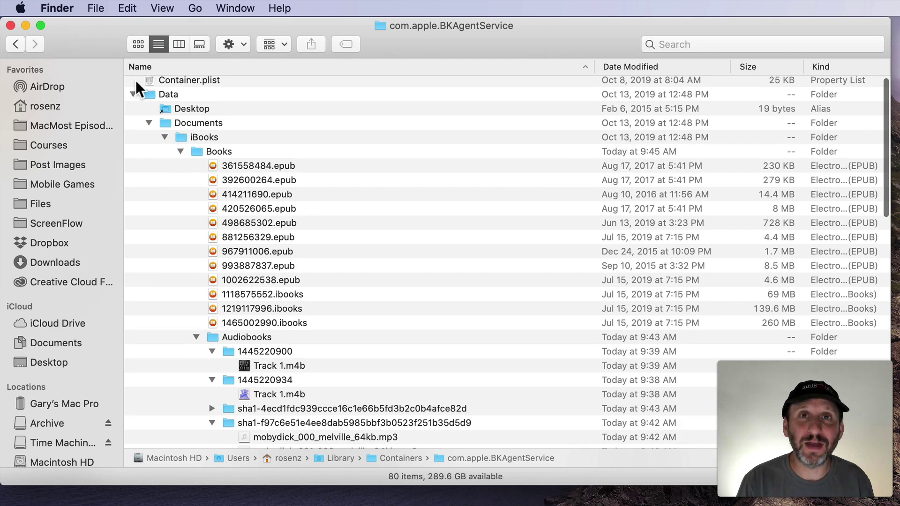
Step: Follow the path Data, Documents, iBooks, Books within com.apple.BKAgentService and open the Audiobooks folder
scroll(146, 93, up, 1)
click(159, 100)
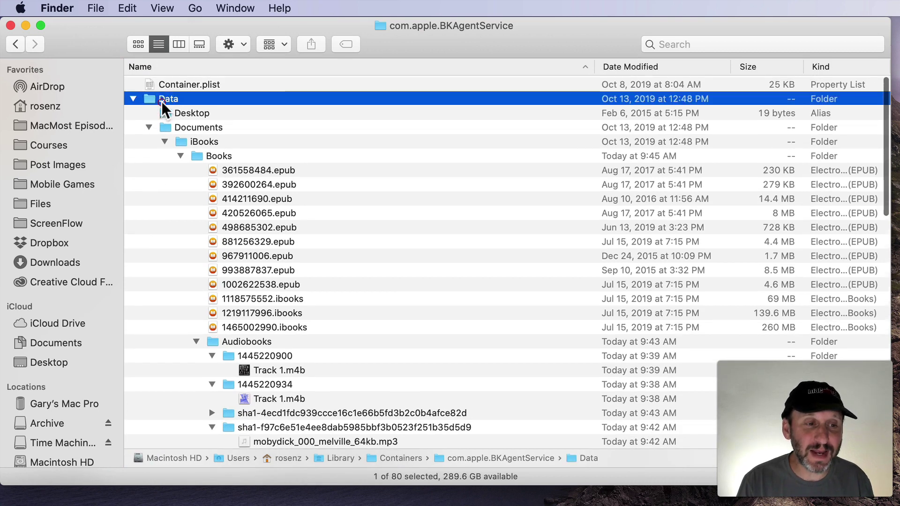
click(192, 125)
click(205, 139)
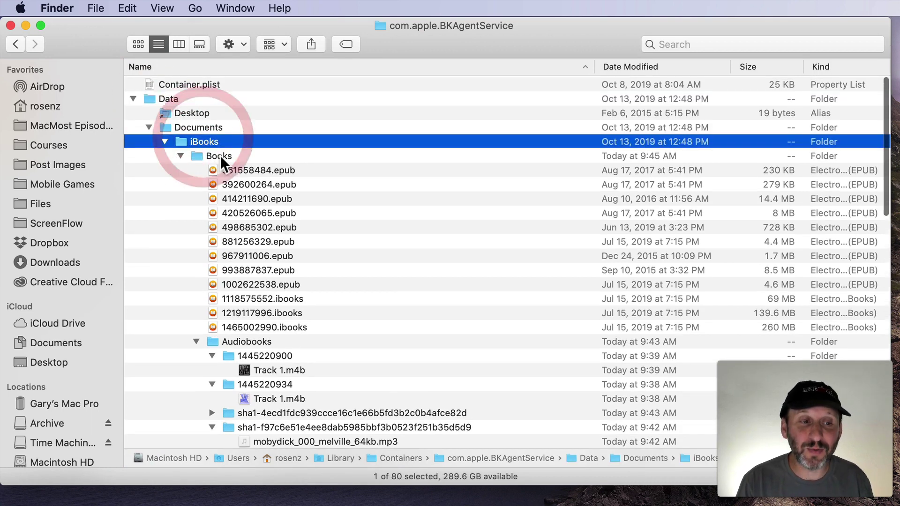
click(219, 156)
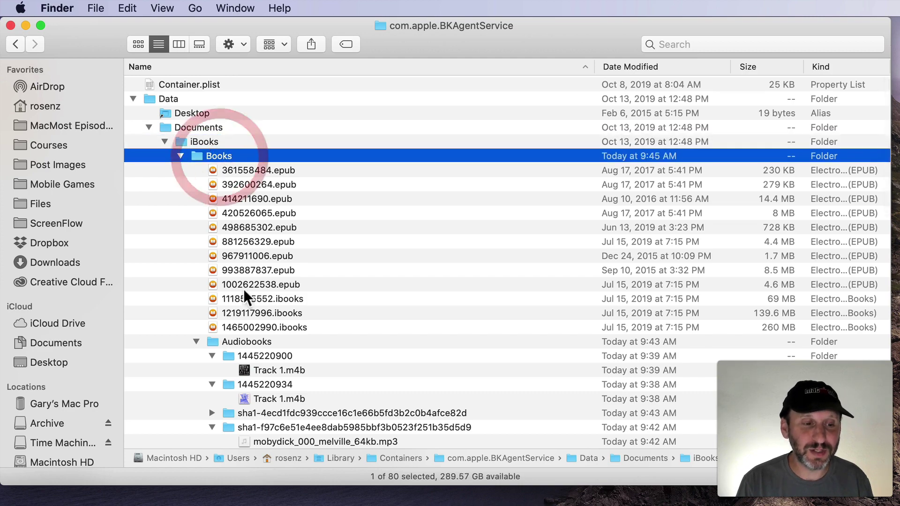
click(236, 341)
scroll(236, 341, down, 5)
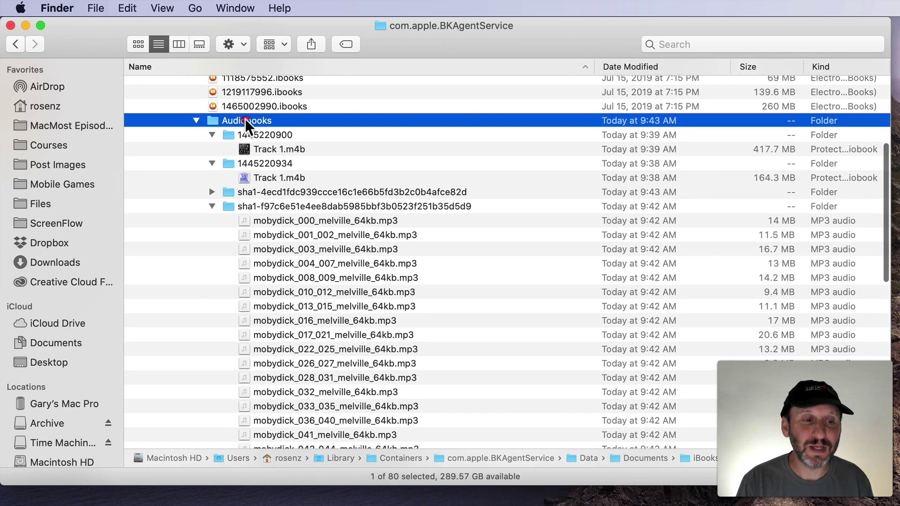
double_click(245, 119)
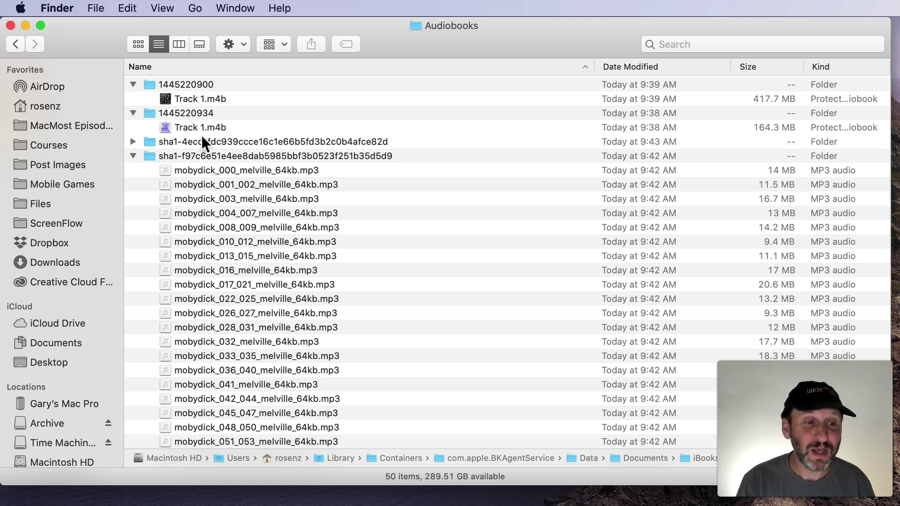
click(134, 154)
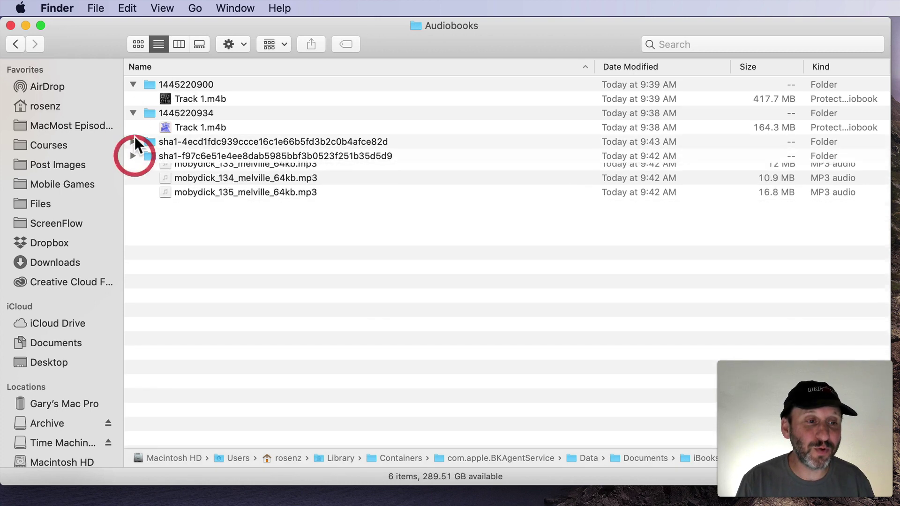
click(188, 99)
click(193, 127)
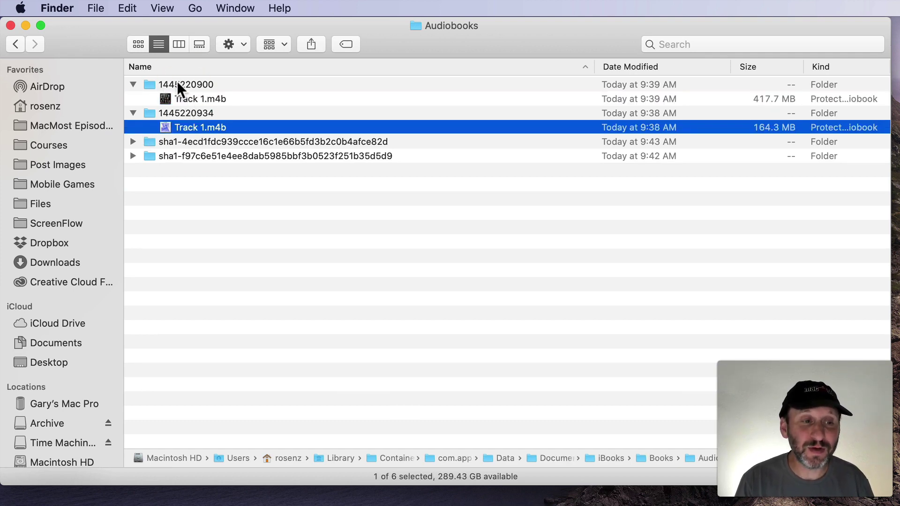
click(177, 83)
click(184, 113)
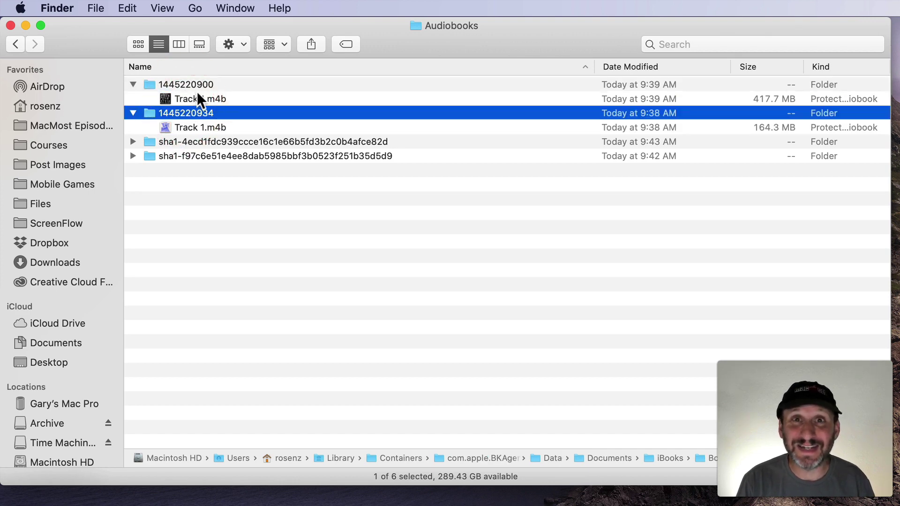
click(163, 98)
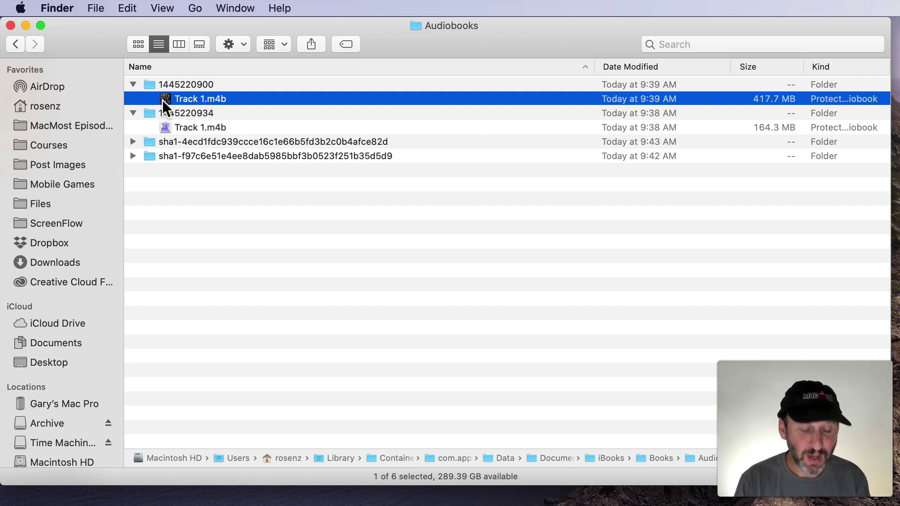
key(space)
drag(608, 355, 313, 106)
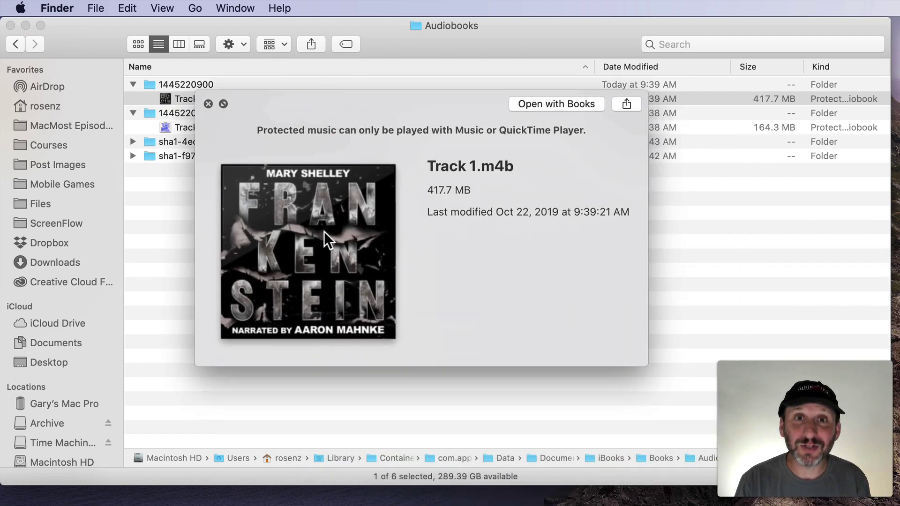
click(207, 102)
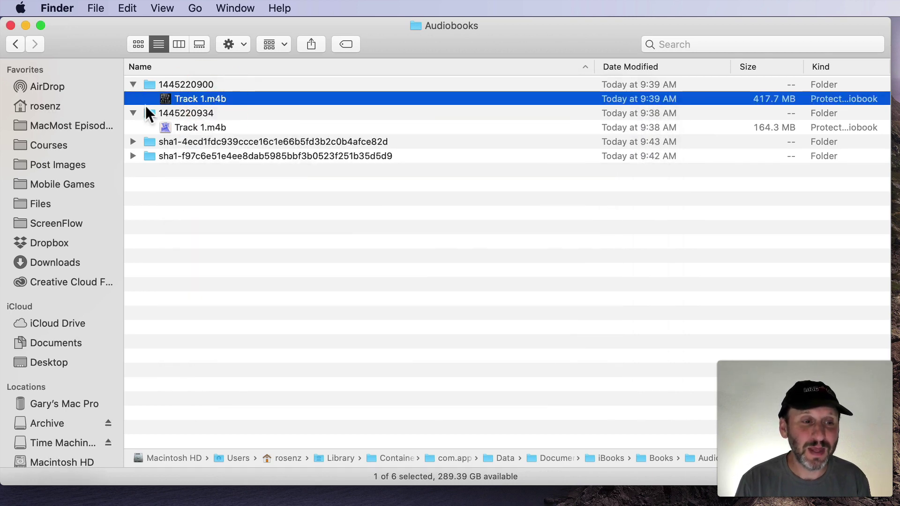
Step: Expand the folder beginning sha1-4ecd1fdc and select Kidnapped_ep6.aax
click(190, 143)
click(133, 142)
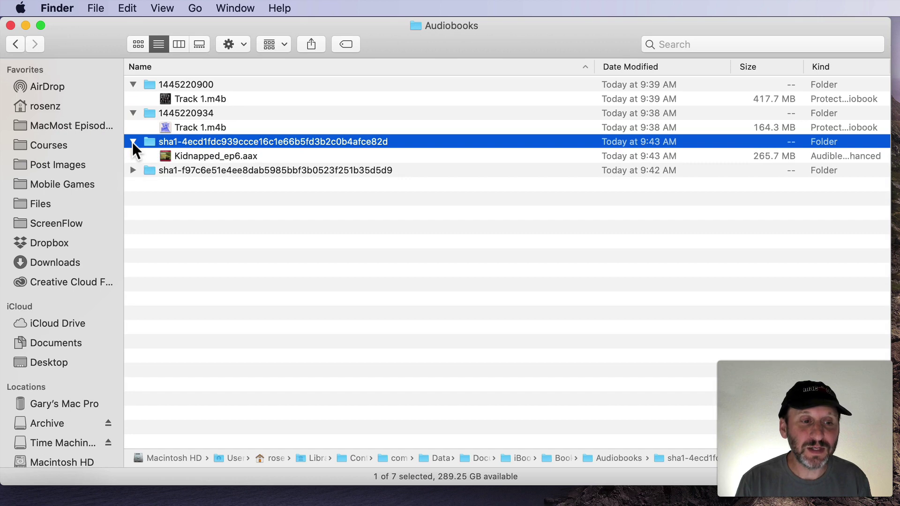
click(201, 155)
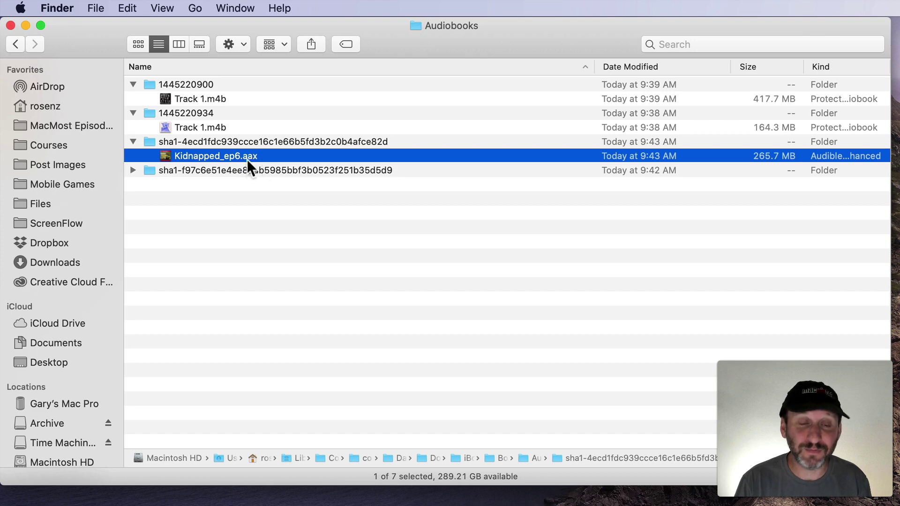
Step: Expand the folder beginning sha1-f97c6e51, look through its Moby Dick MP3 files, and select mobydick_000_melville_64kb.mp3
click(133, 169)
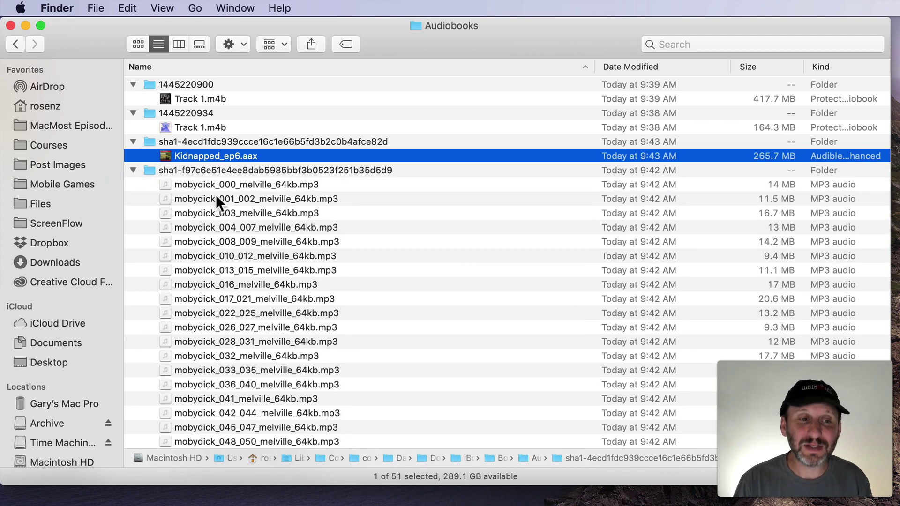
scroll(213, 293, down, 15)
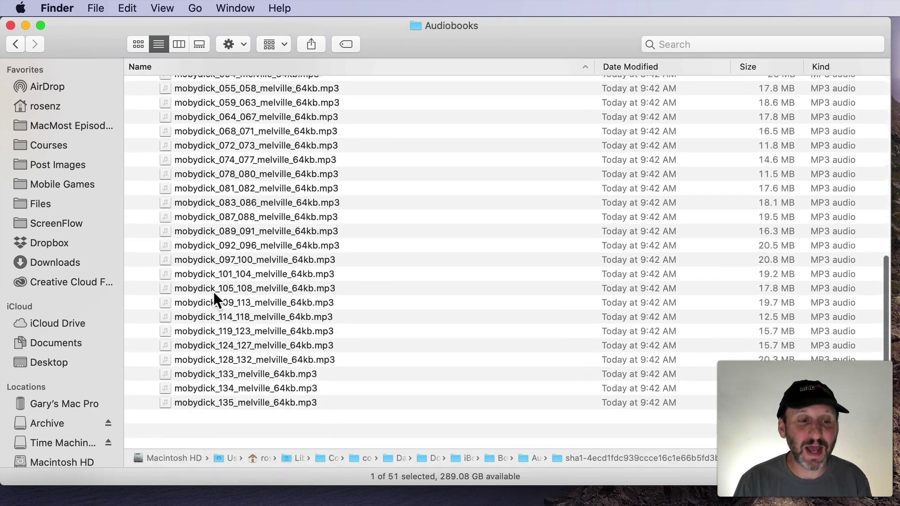
scroll(213, 298, up, 15)
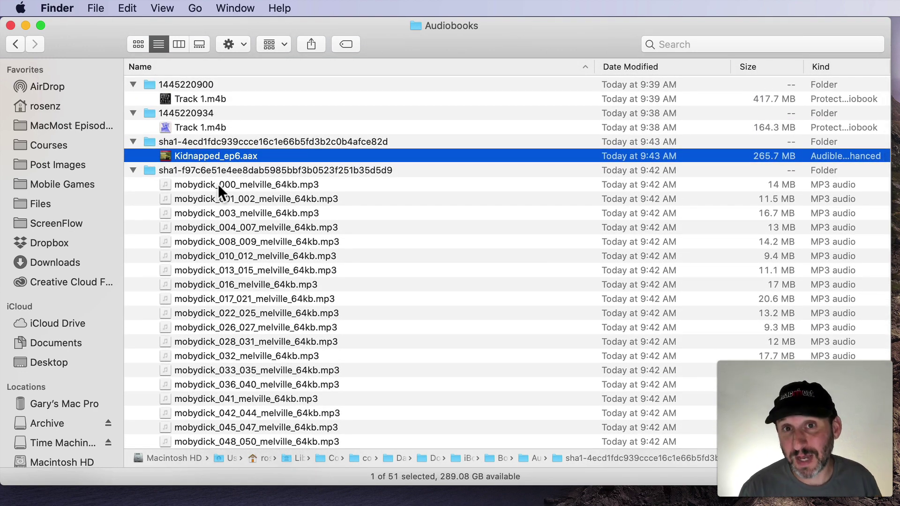
click(256, 183)
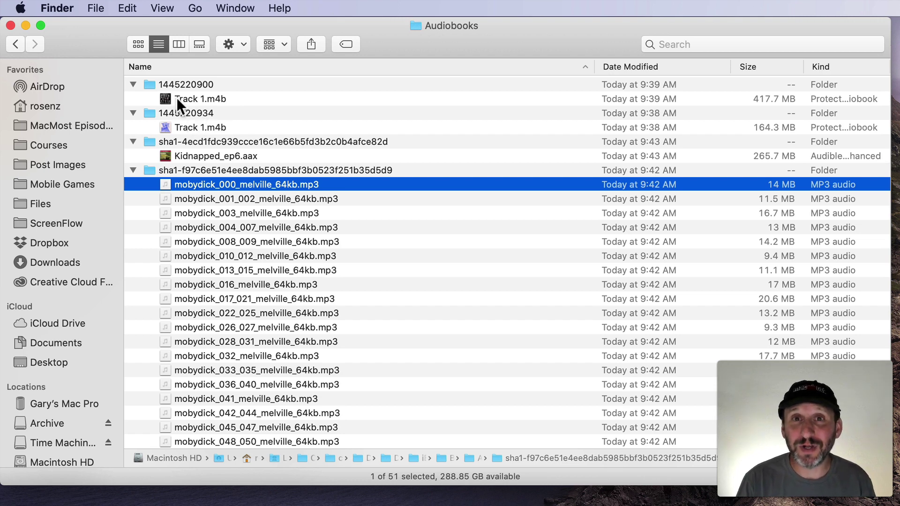
mouse_move(176, 98)
mouse_down()
mouse_move(164, 101)
mouse_move(452, 132)
mouse_move(162, 102)
mouse_up()
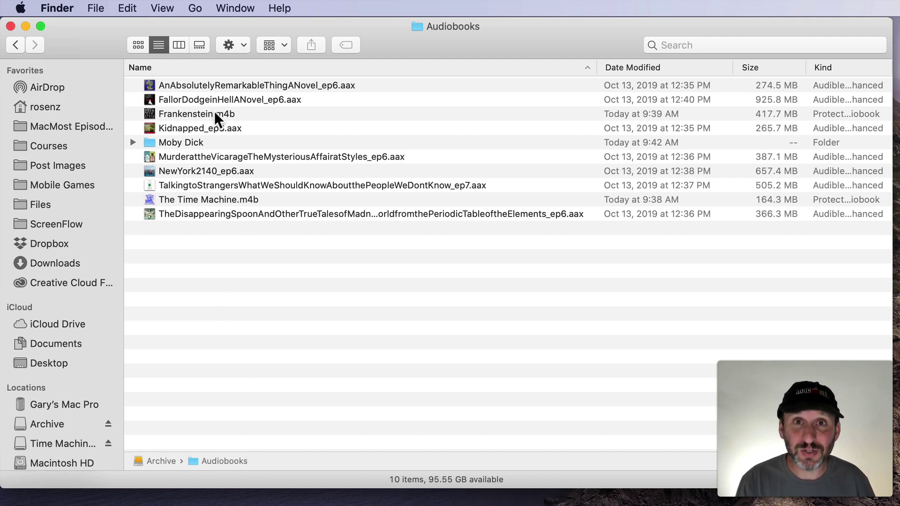
Step: Inspect FallorDodgeinHellANovel_ep6.aax, Frankenstein.m4b and AnAbsolutelyRemarkableThingANovel_ep6.aax in the Archive drive's Audiobooks folder
click(180, 100)
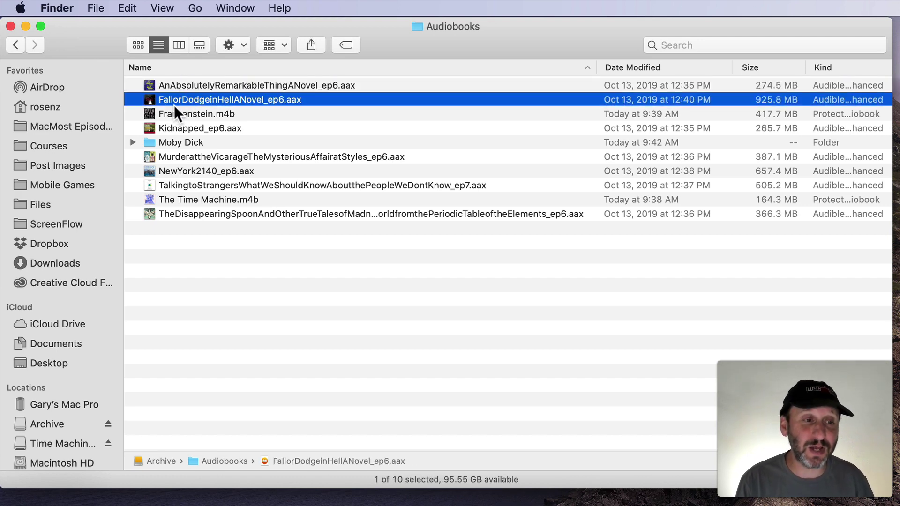
click(188, 115)
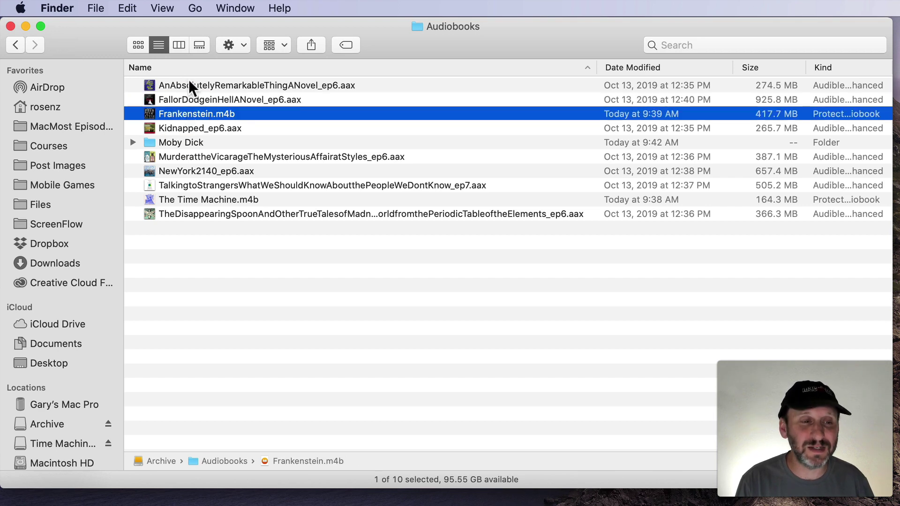
click(216, 89)
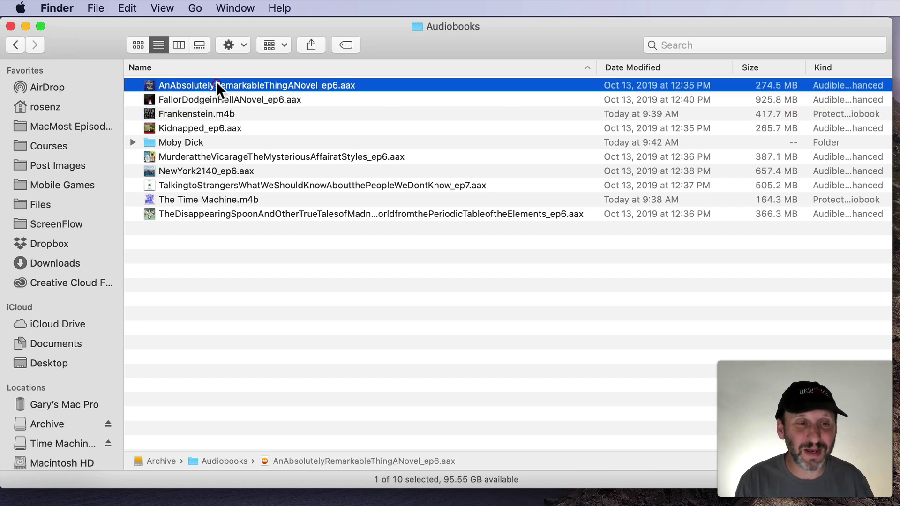
Step: Inspect FallorDodgeinHellANovel_ep6.aax, MurderattheVicarageTheMysteriousAffairatStyles_ep6.aax, the Moby Dick folder's contents and Frankenstein.m4b in the Audiobooks folder
click(299, 100)
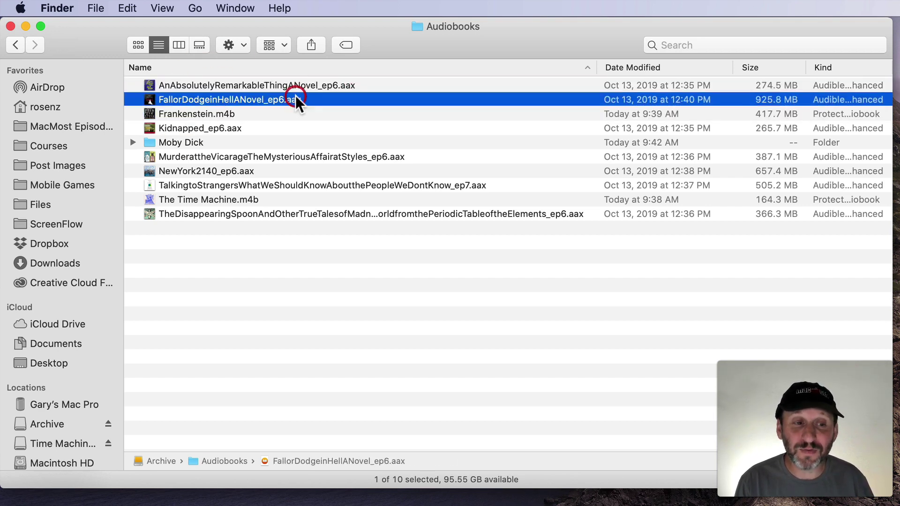
click(285, 158)
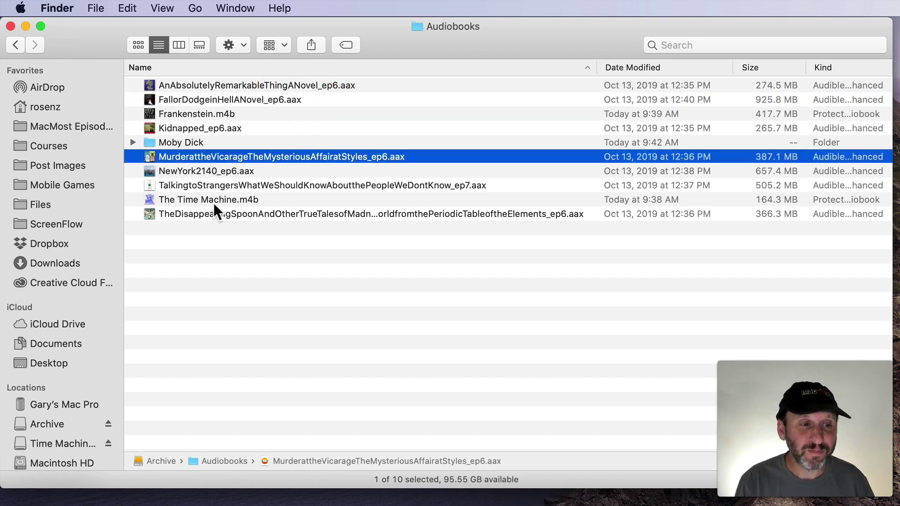
click(156, 144)
click(133, 143)
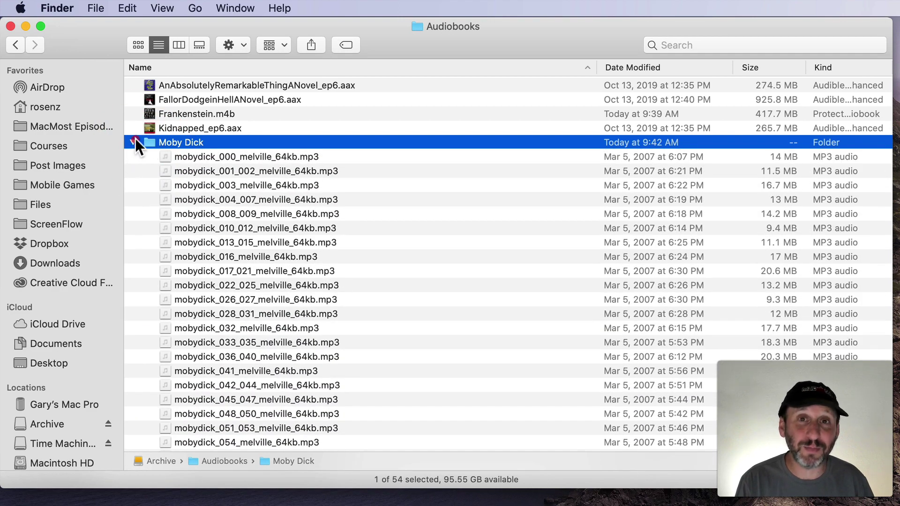
click(135, 141)
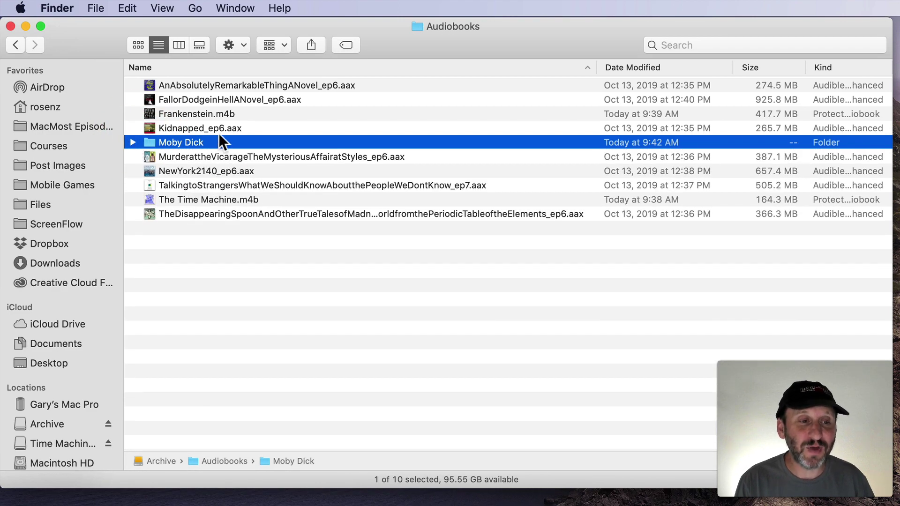
click(196, 123)
click(188, 114)
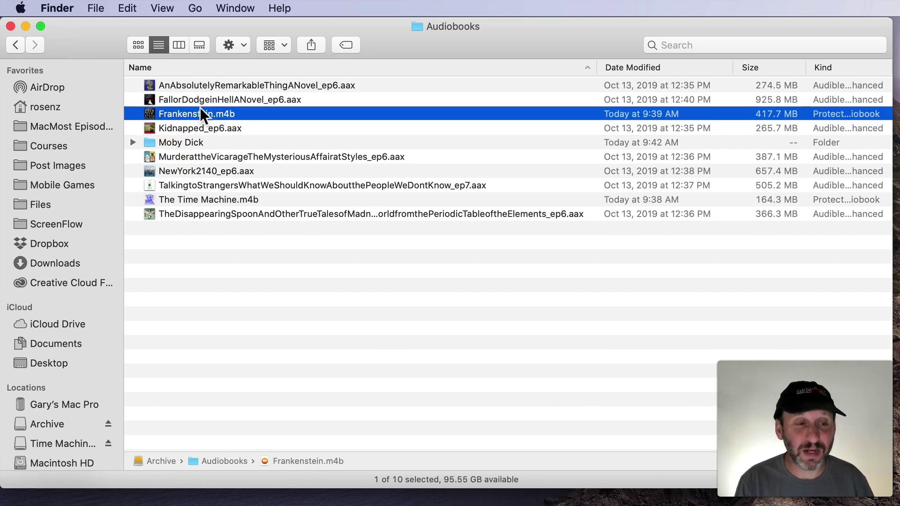
Step: Create a new folder named Shelly inside the Archive drive's Audiobooks folder
click(211, 247)
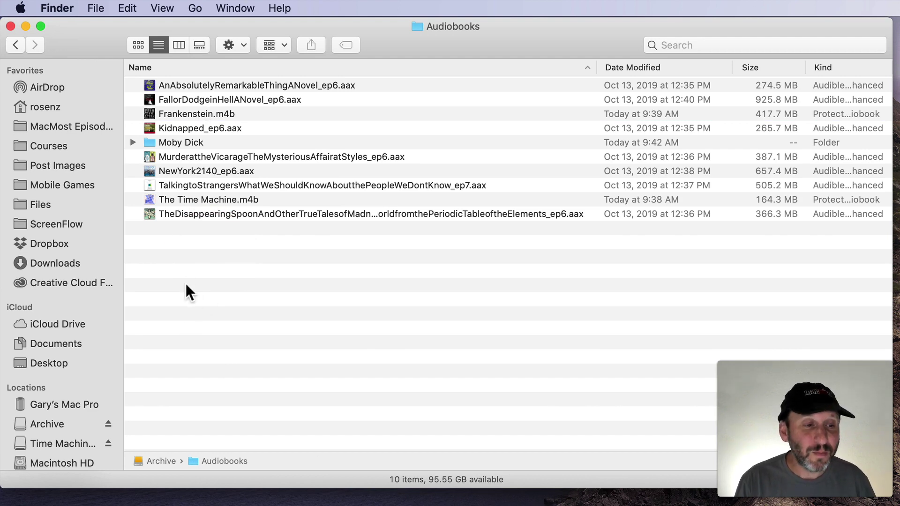
click(97, 8)
click(116, 41)
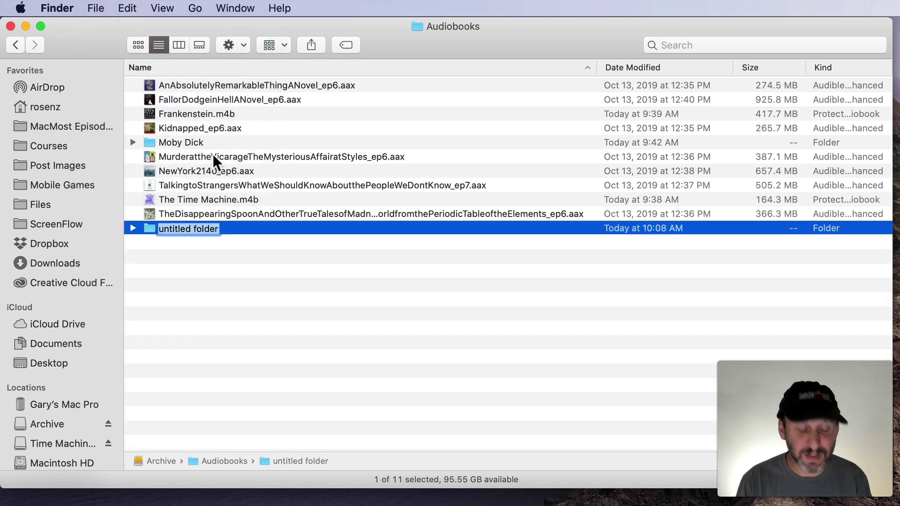
text(Shelly)
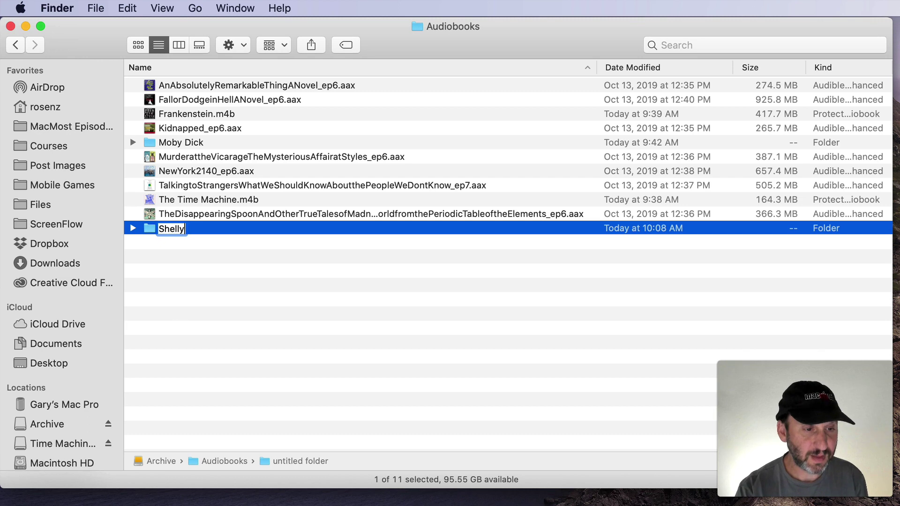
key(Return)
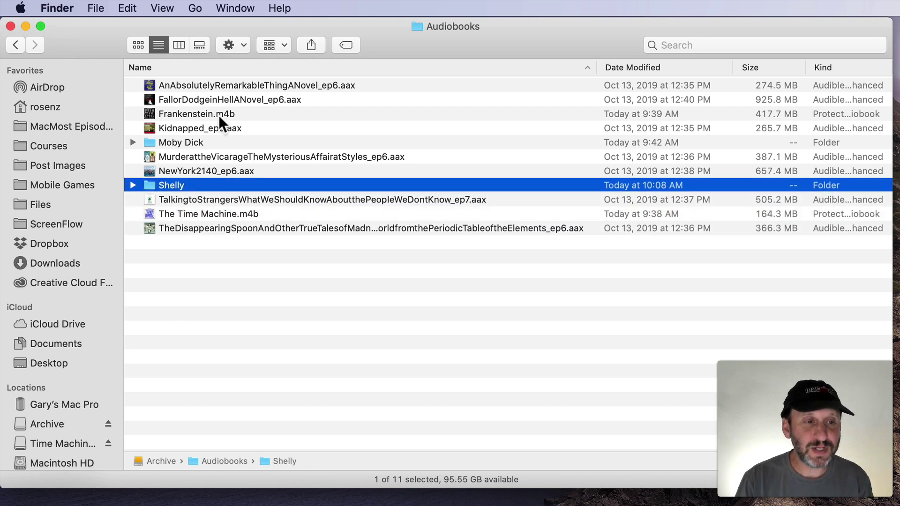
Step: Move Frankenstein.m4b into the Shelly folder and expand that folder to check its contents
drag(181, 121, 169, 186)
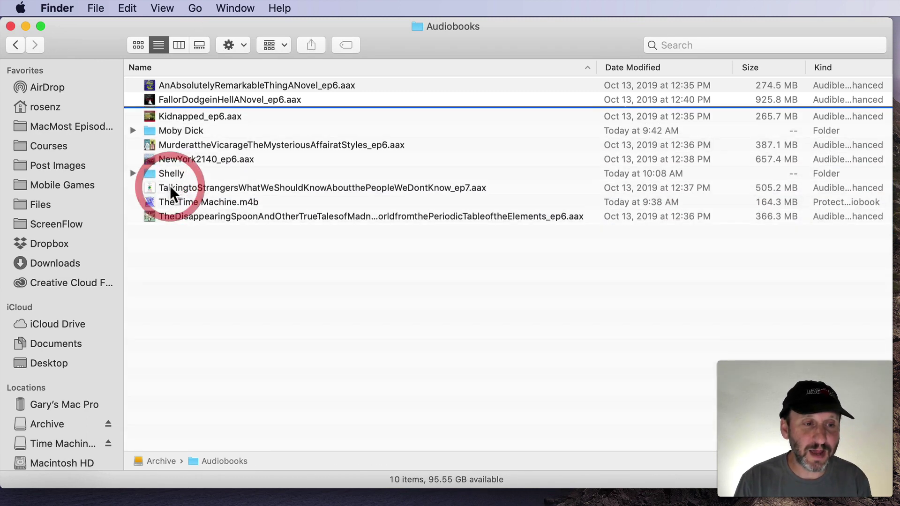
click(134, 170)
click(134, 171)
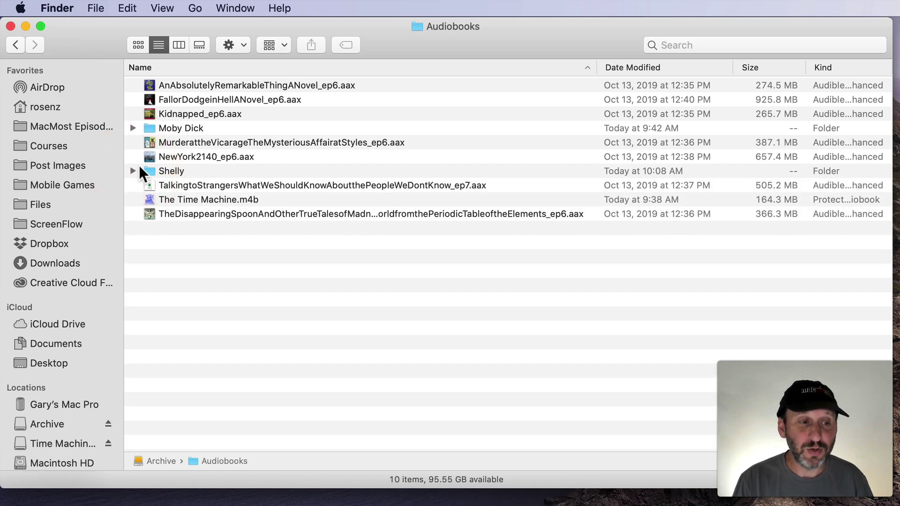
click(133, 171)
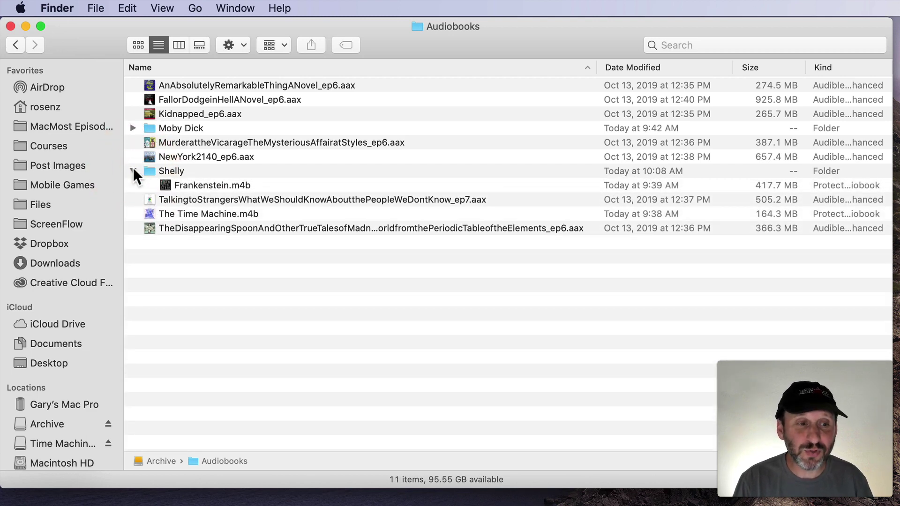
click(133, 171)
click(131, 169)
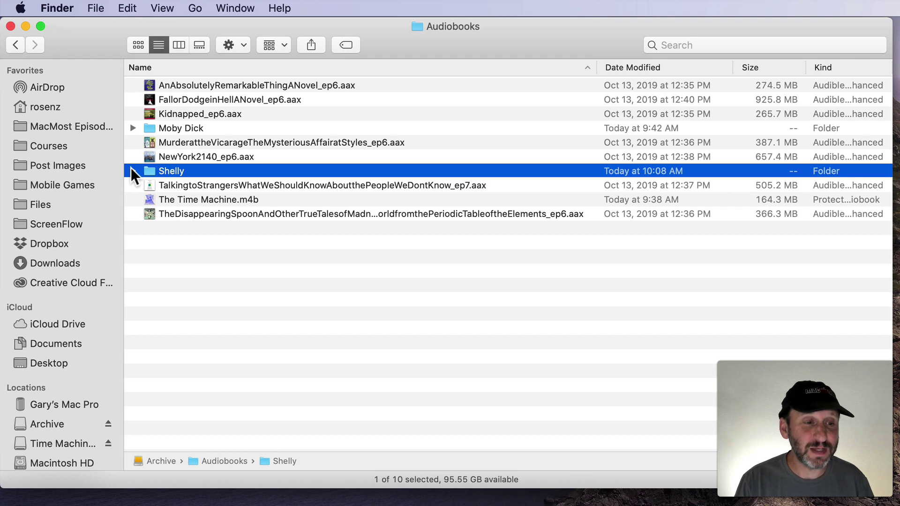
click(131, 169)
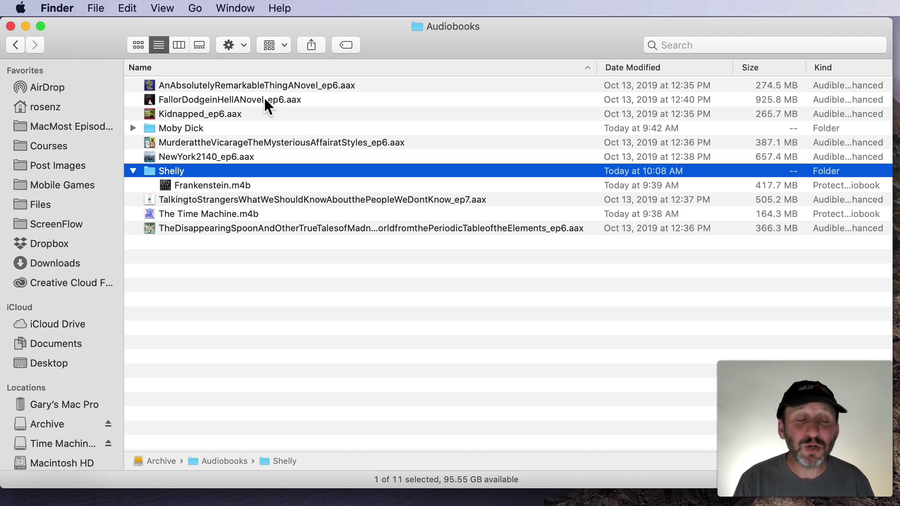
Step: Open the file info for Frankenstein.m4b in the Shelly folder, examine its album and author metadata, and close the info
click(205, 100)
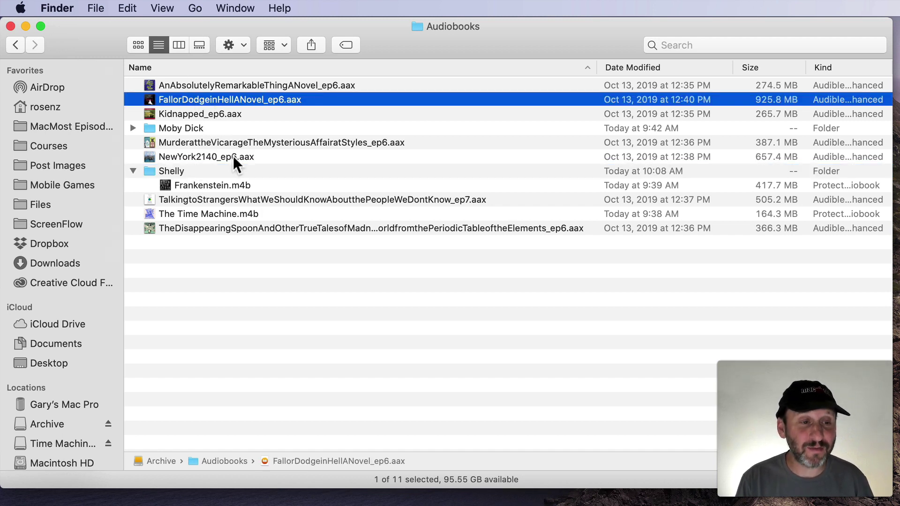
click(197, 187)
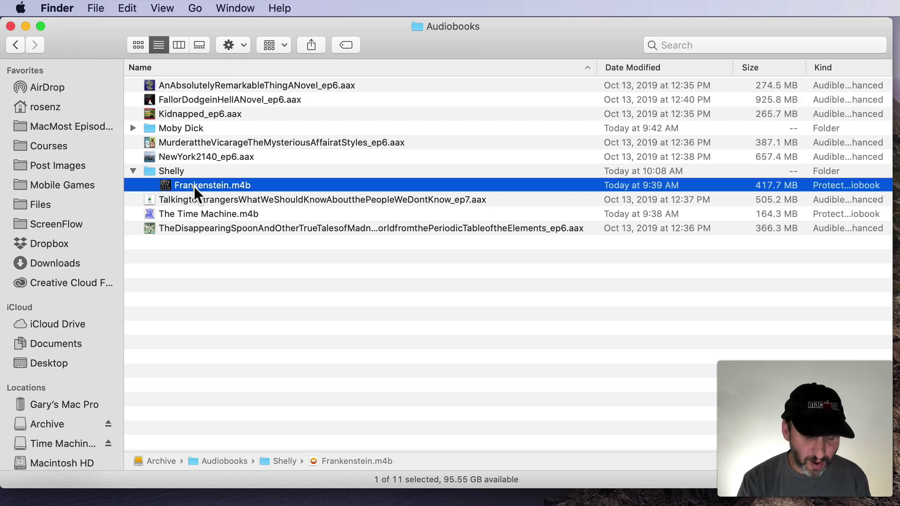
key(super+i)
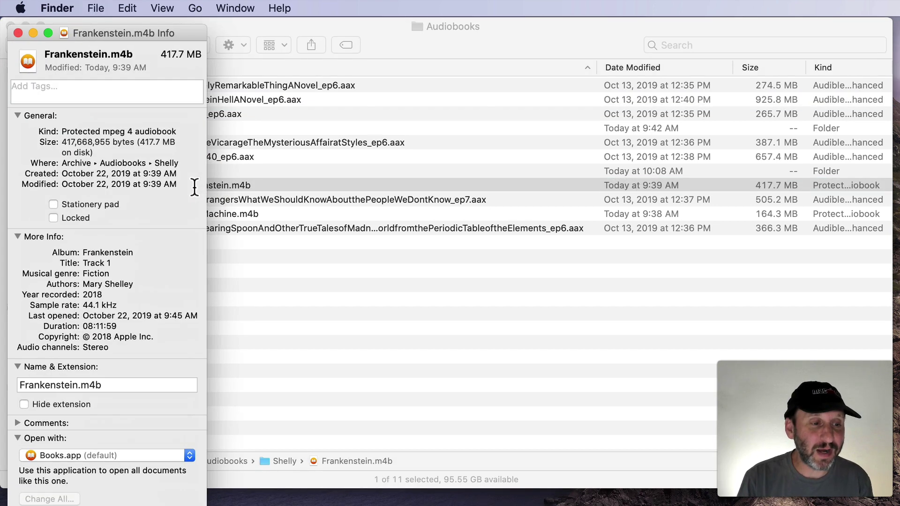
double_click(93, 254)
drag(93, 284, 120, 286)
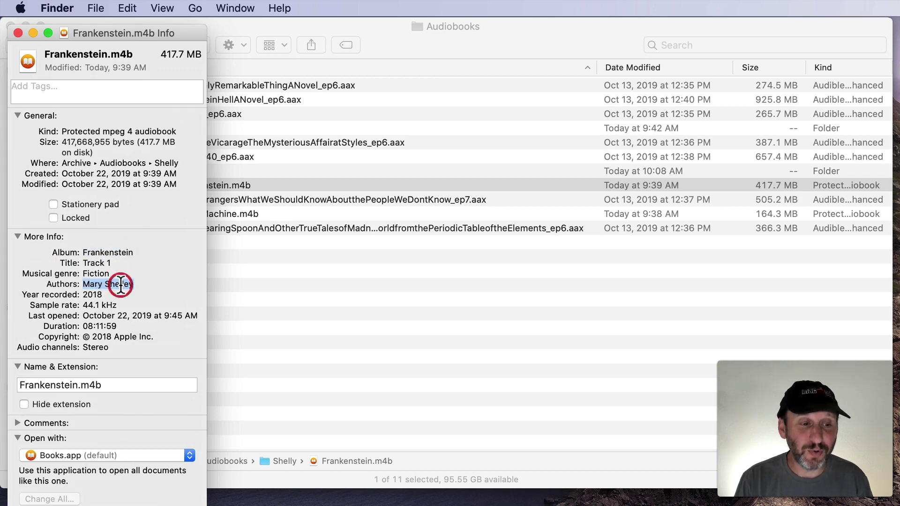
click(18, 33)
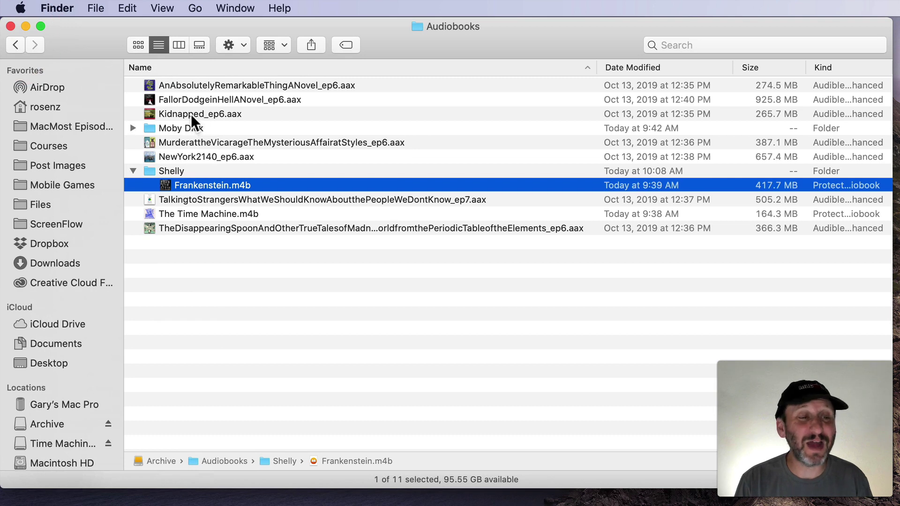
Step: Open the file info for Kidnapped_ep6.aax, collapse its More Info section, examine the tags and comments fields, and close the info
click(190, 114)
key(super+i)
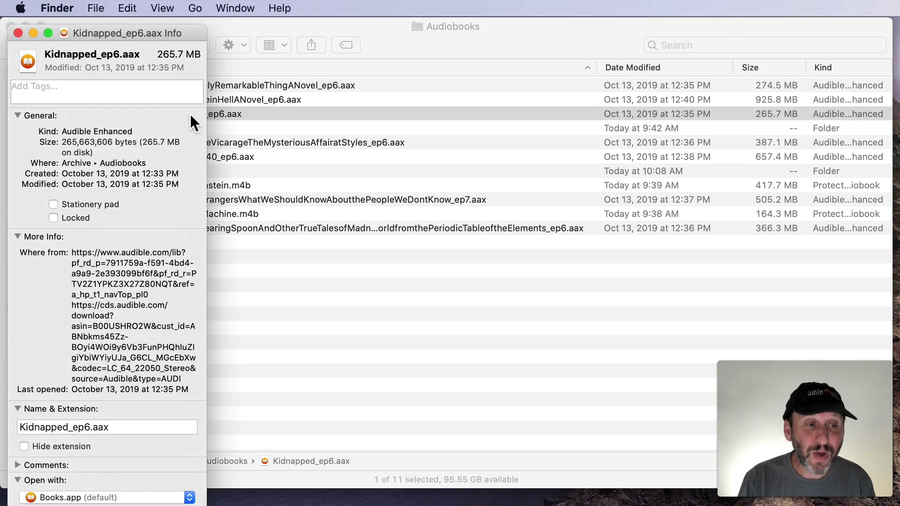
click(53, 89)
click(91, 300)
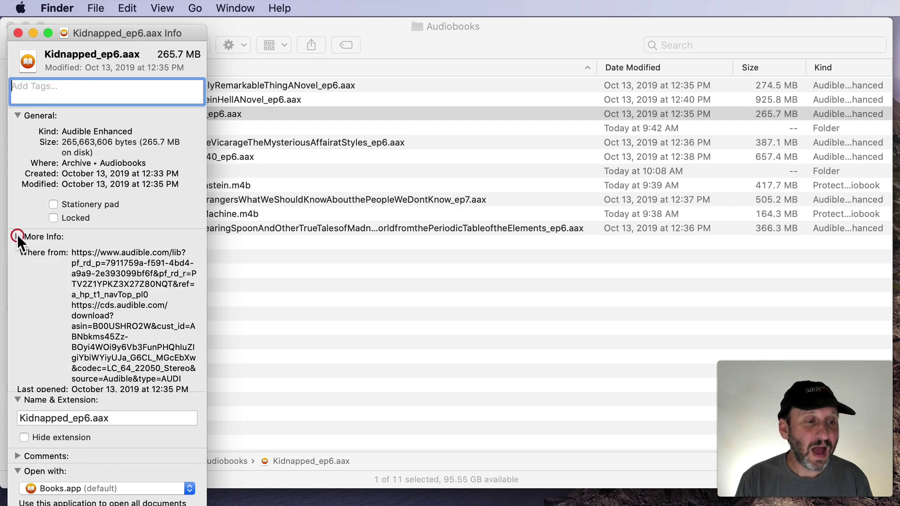
click(17, 235)
click(17, 307)
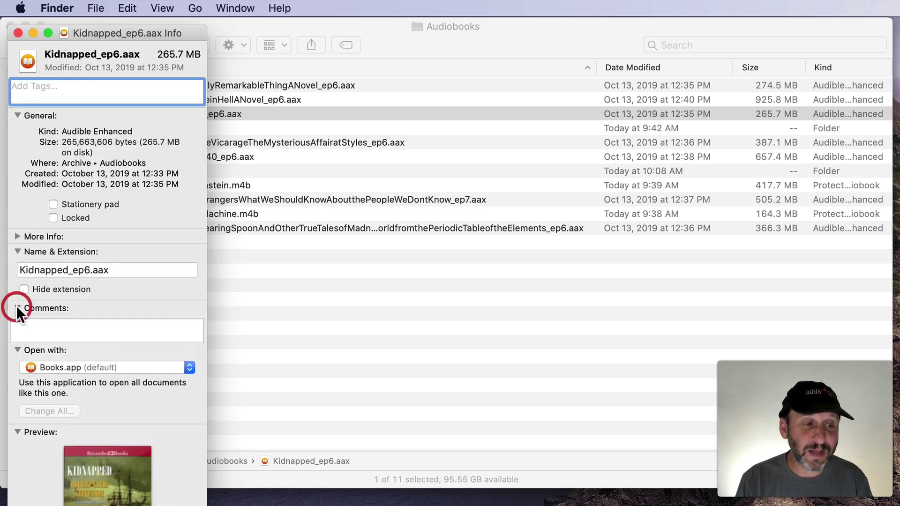
click(52, 325)
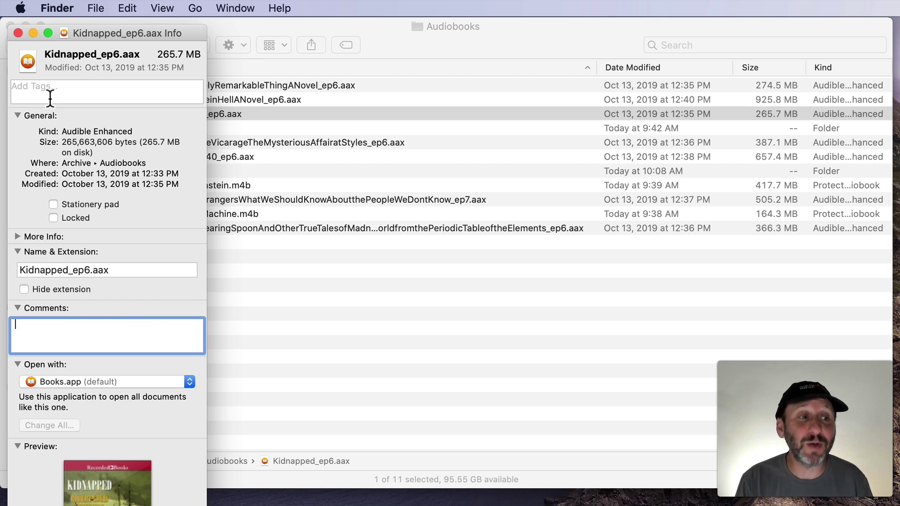
click(18, 33)
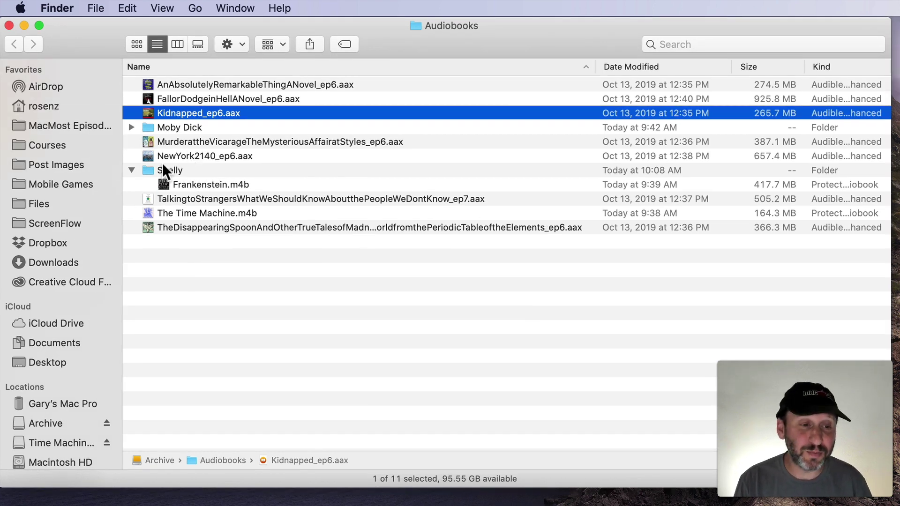
Step: Review Frankenstein.m4b and Kidnapped_ep6.aax, and expand the Moby Dick folder to view its MP3 files before collapsing it
click(210, 184)
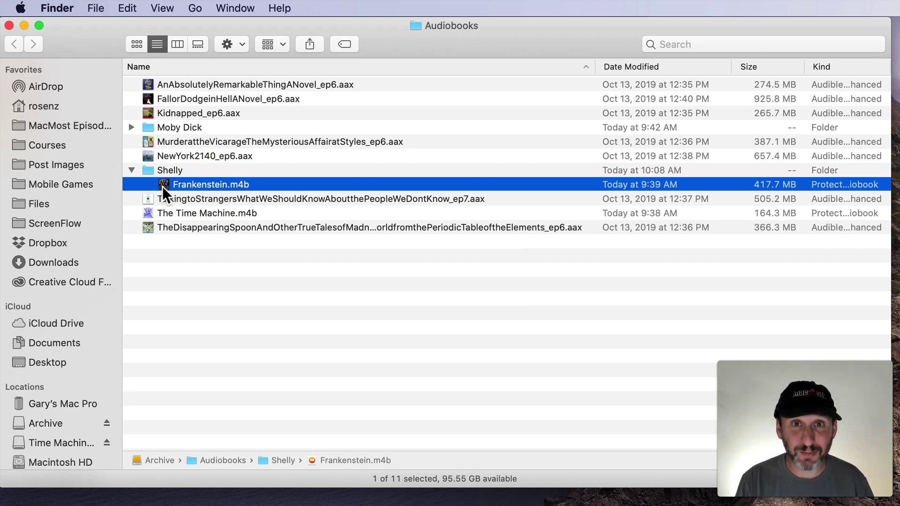
click(177, 113)
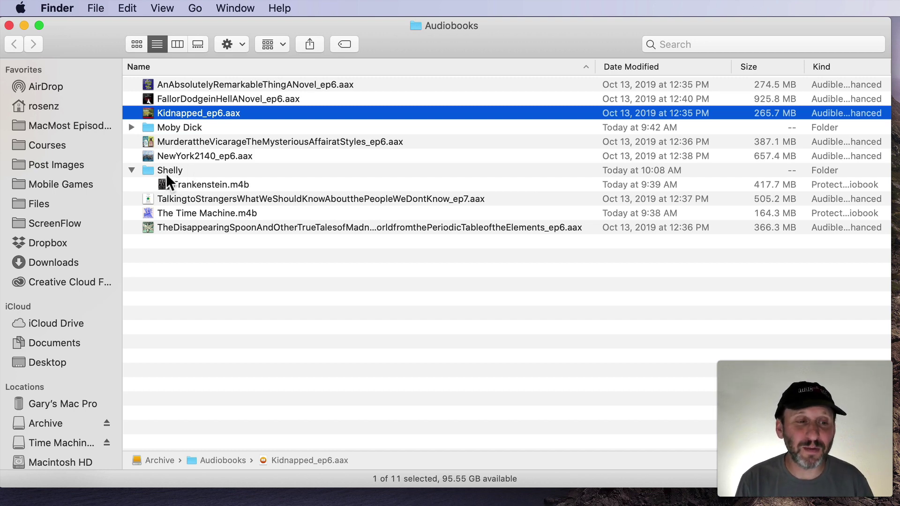
click(131, 127)
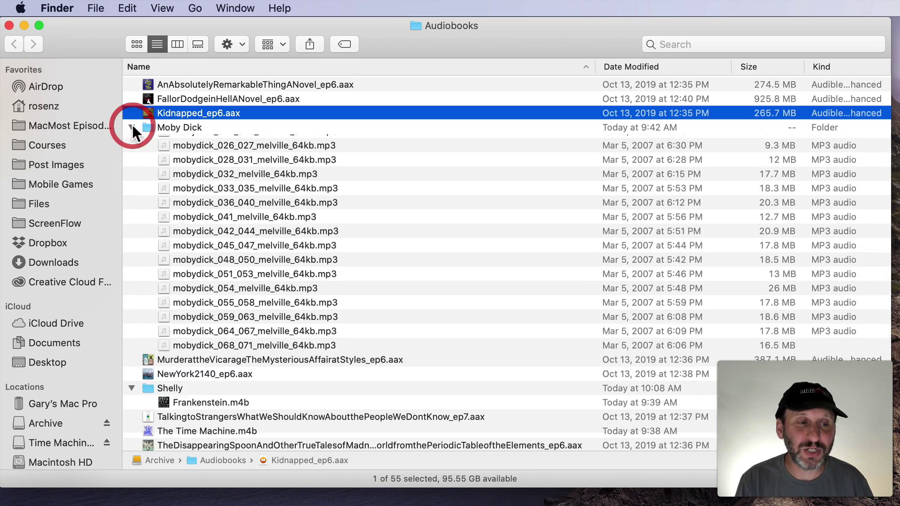
click(132, 127)
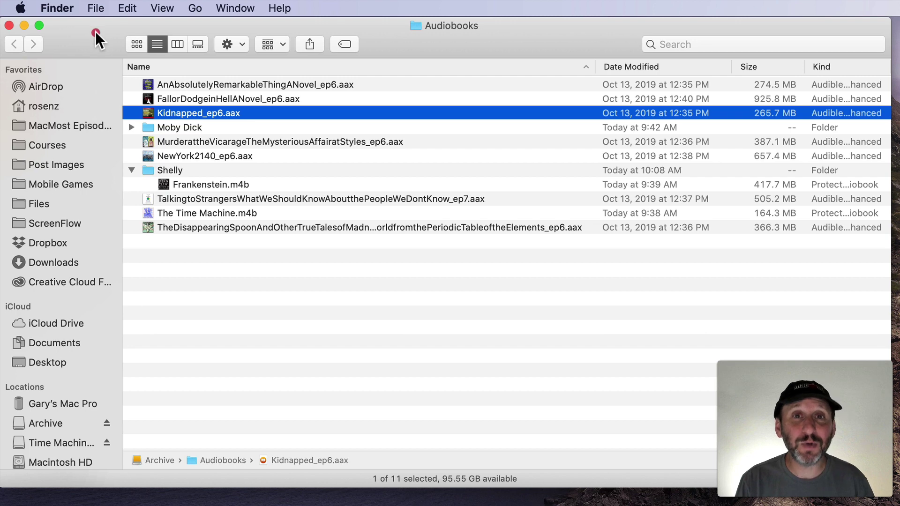
Step: Add AnAbsolutelyRemarkableThingANovel_ep6.aax from the archive's Audiobooks folder to the audiobook library in the Books app
drag(94, 32, 795, 167)
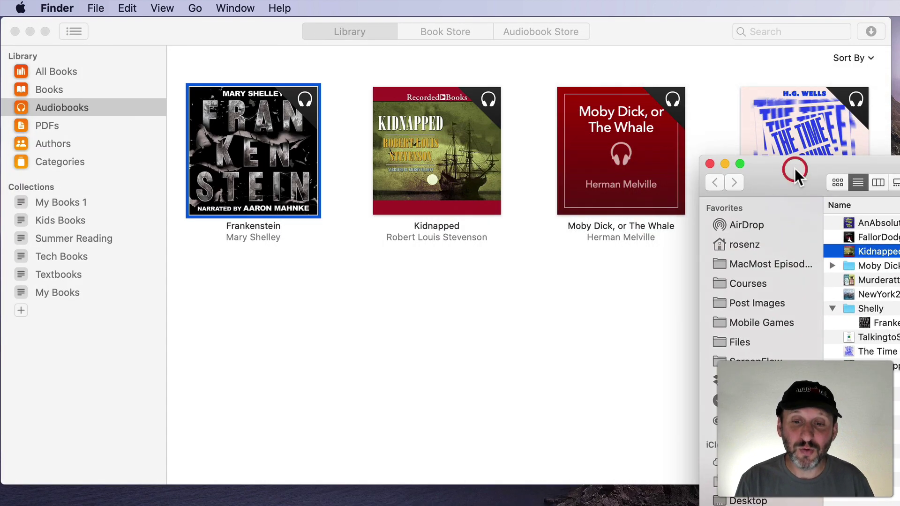
drag(836, 195, 762, 170)
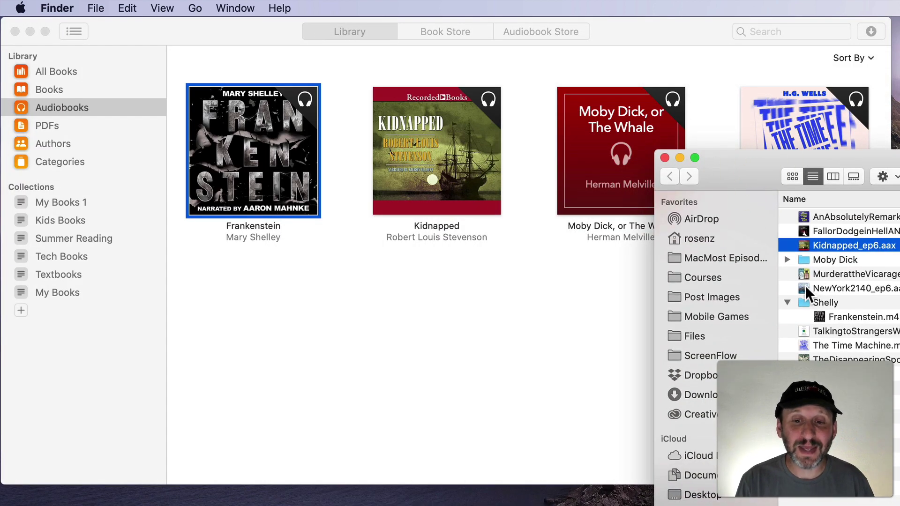
drag(807, 210, 362, 321)
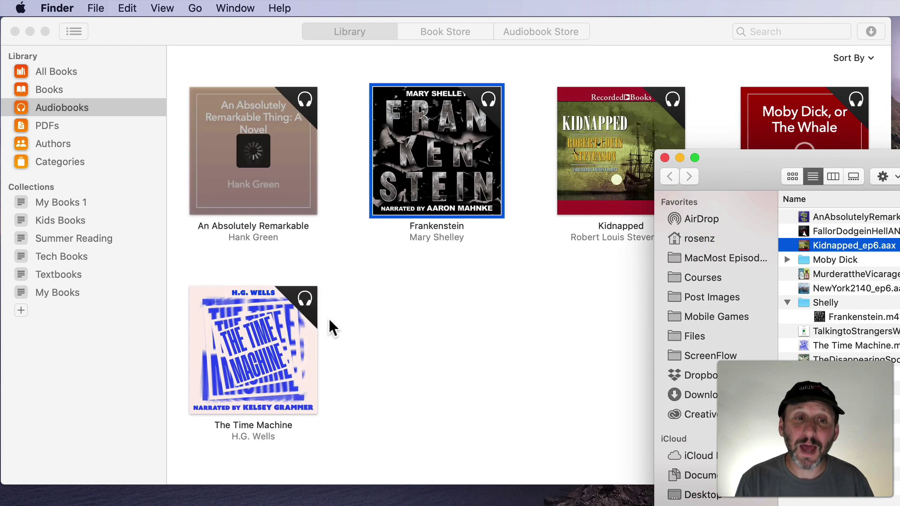
Step: Switch to Books and delete An Absolutely Remarkable Thing from the audiobook library
click(367, 350)
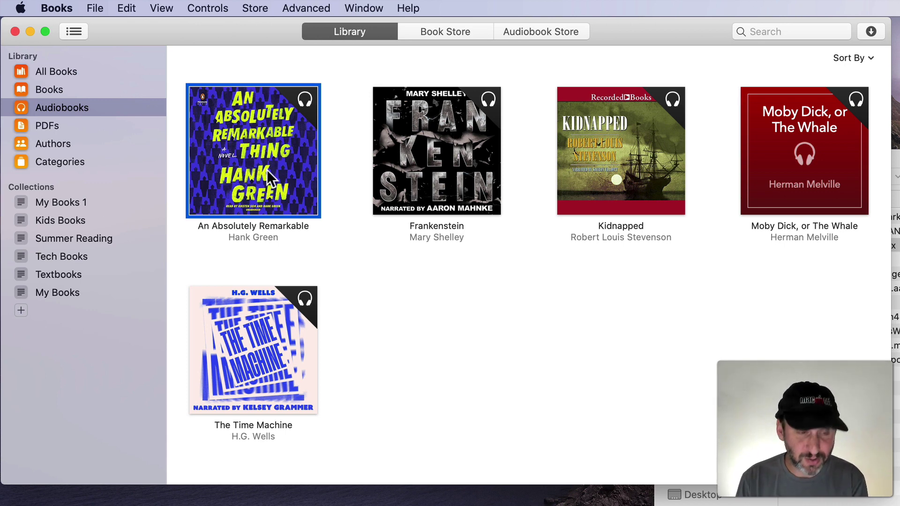
key(Delete)
click(569, 121)
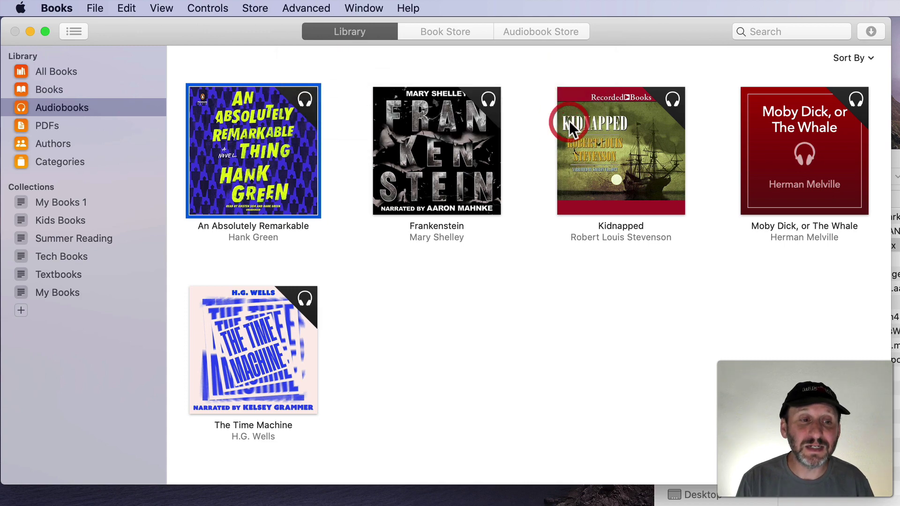
Step: Check AnAbsolutelyRemarkableThingANovel_ep6.aax in the archive's Audiobooks folder in Finder, and return to the Books audiobook library
drag(899, 178, 785, 100)
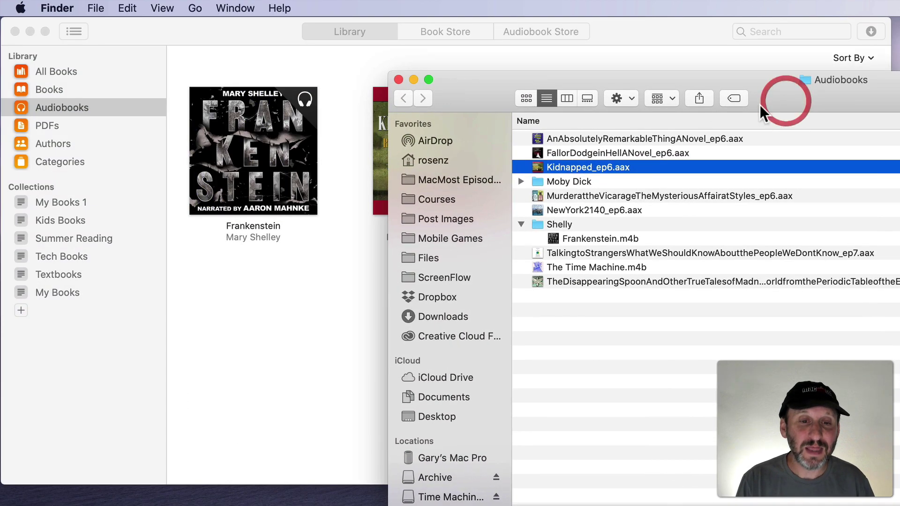
click(561, 138)
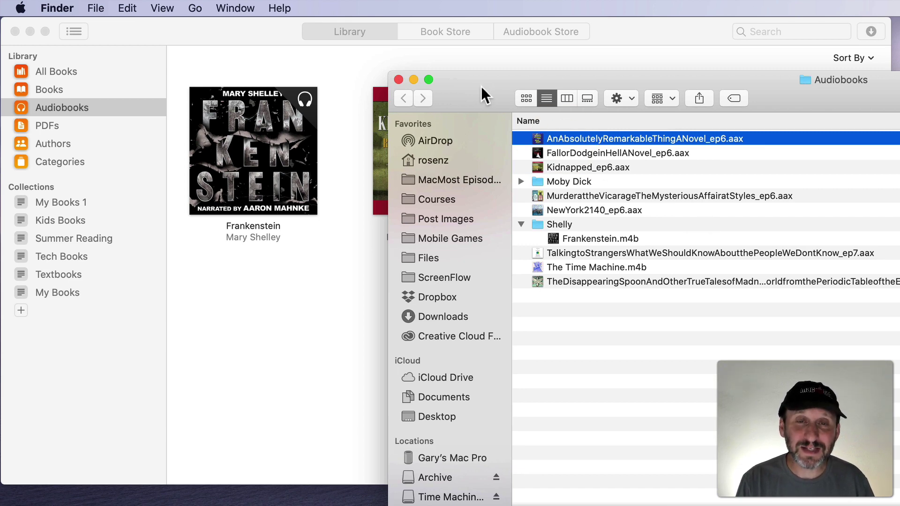
drag(483, 94, 747, 131)
click(364, 363)
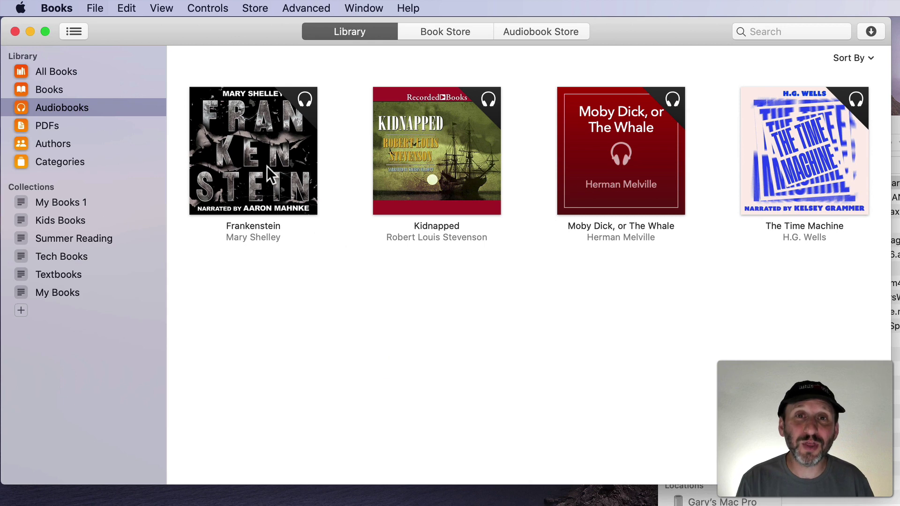